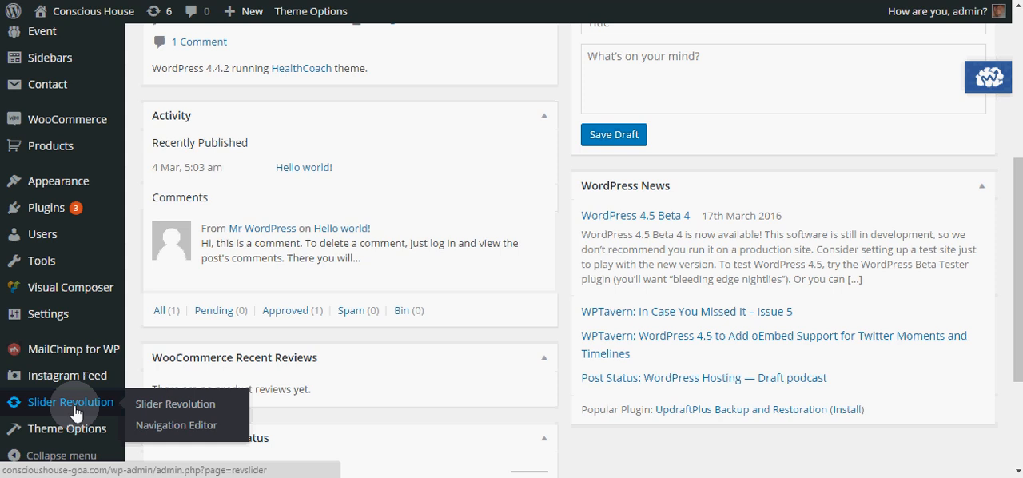
Open the "homepage" slider from Slider Revolution in the slide editor.
left_click(76, 413)
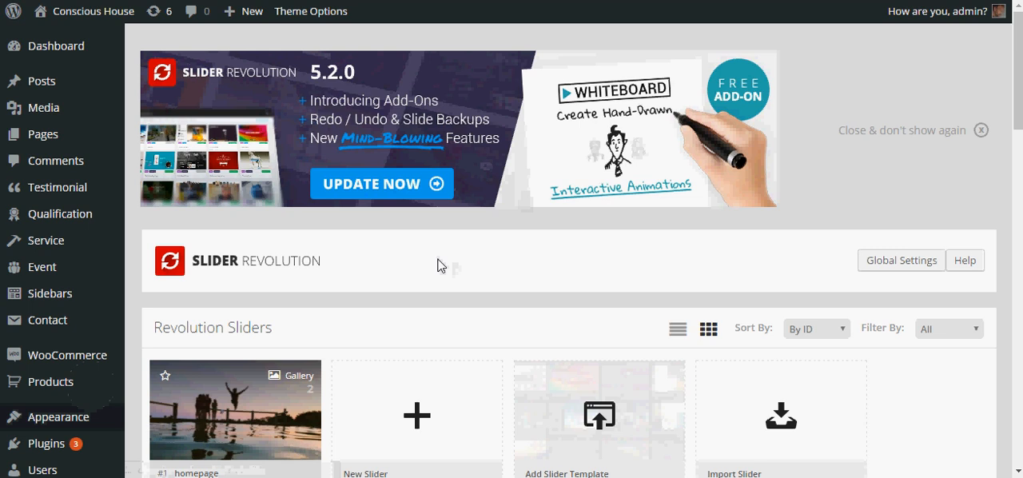
scroll(438, 265, "down", 2)
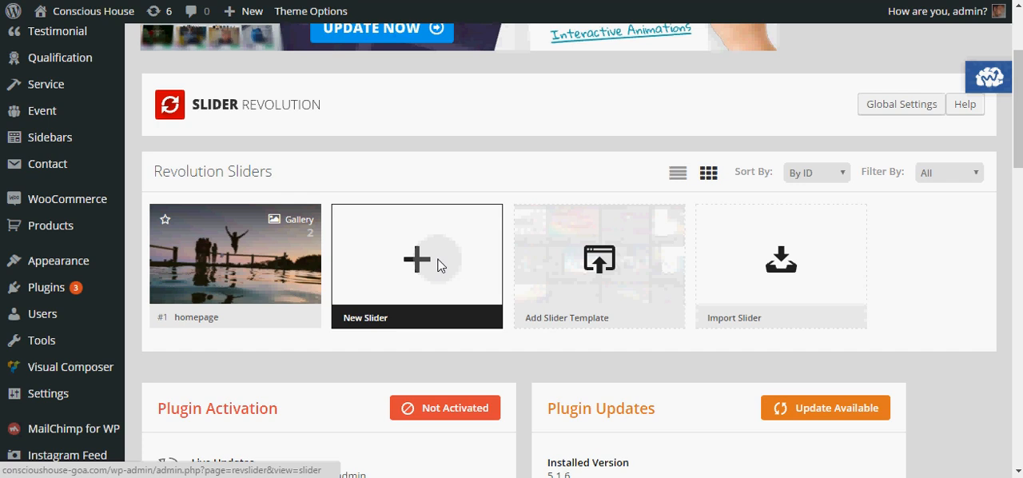
mouse_move(256, 270)
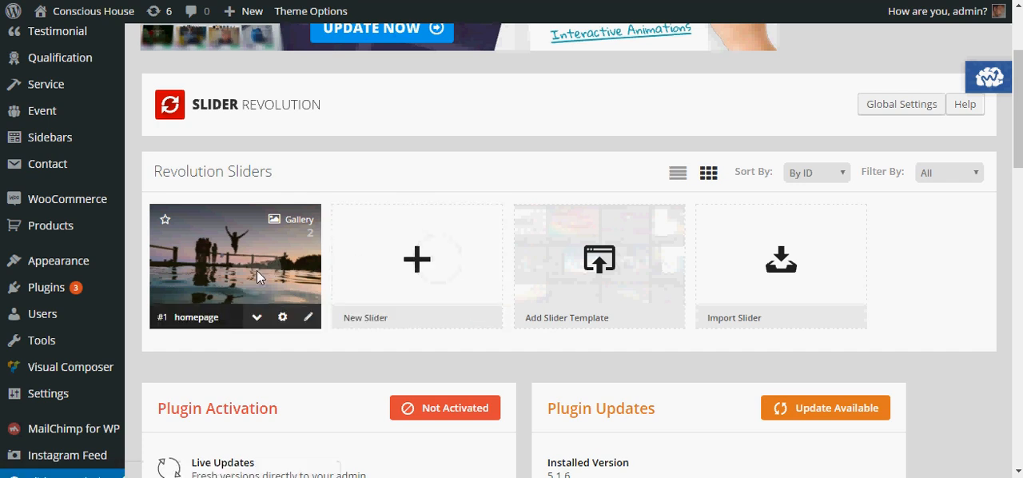
left_click(311, 318)
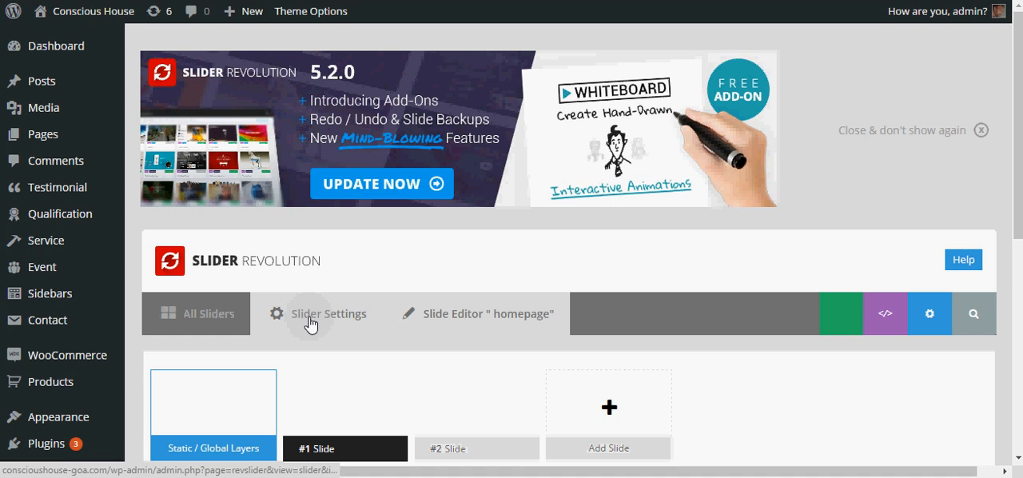
Add a medium-sized fully rounded "Click Here" button layer from the third row of button presets to slide #1.
scroll(494, 280, "down", 1)
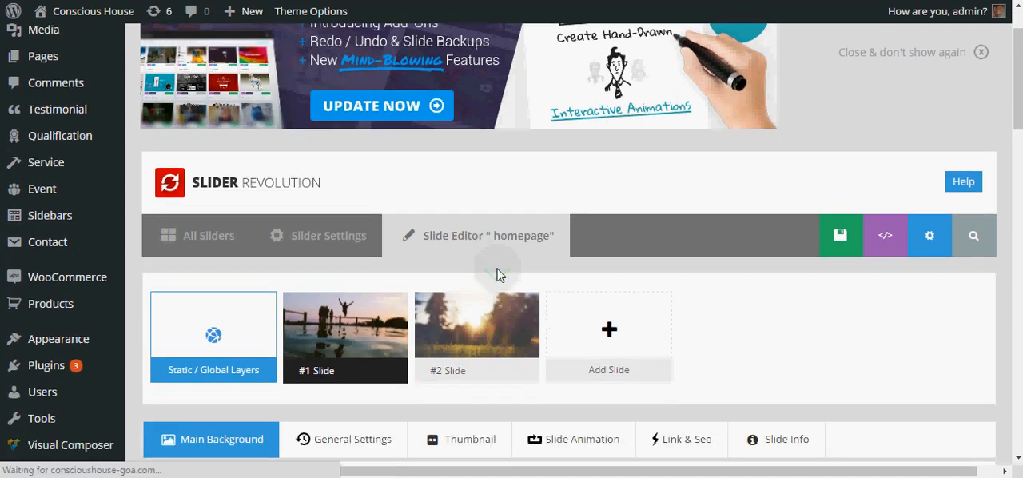
scroll(496, 274, "down", 1)
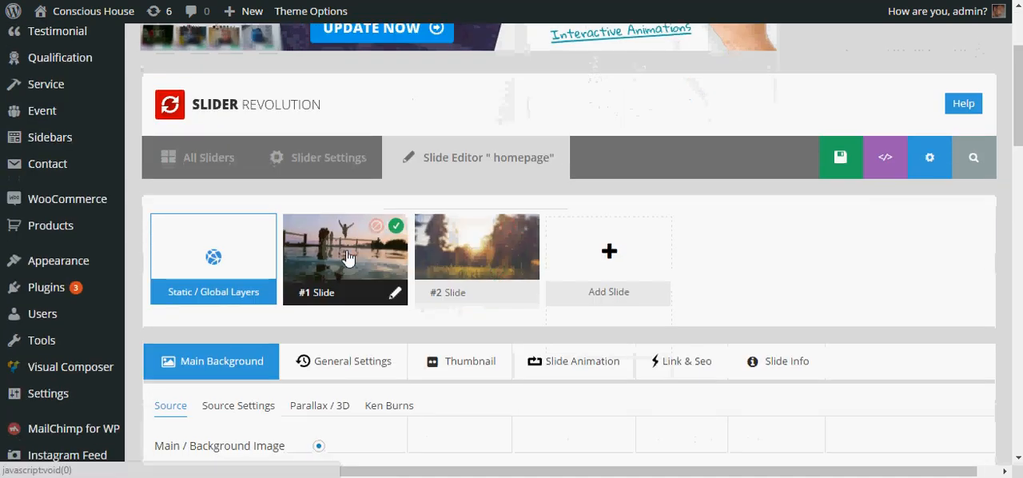
scroll(347, 258, "down", 4)
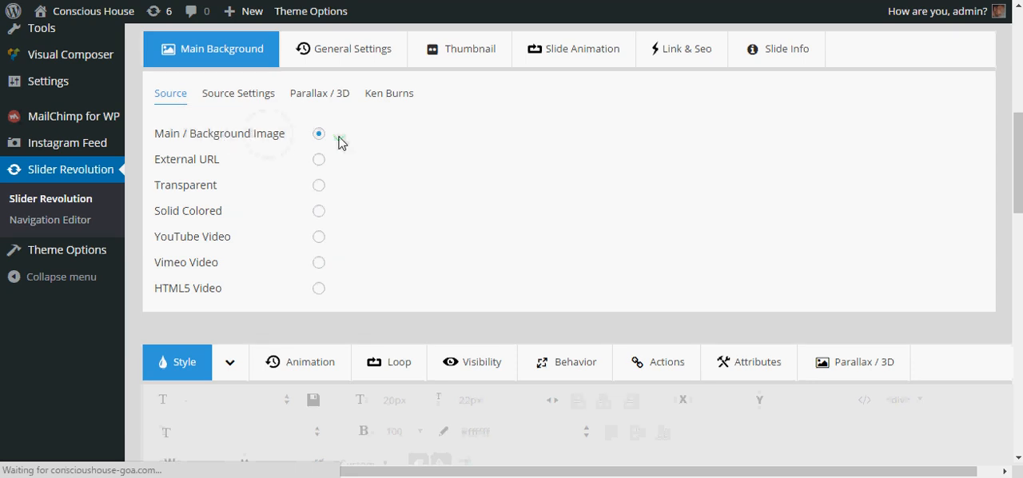
scroll(342, 156, "down", 5)
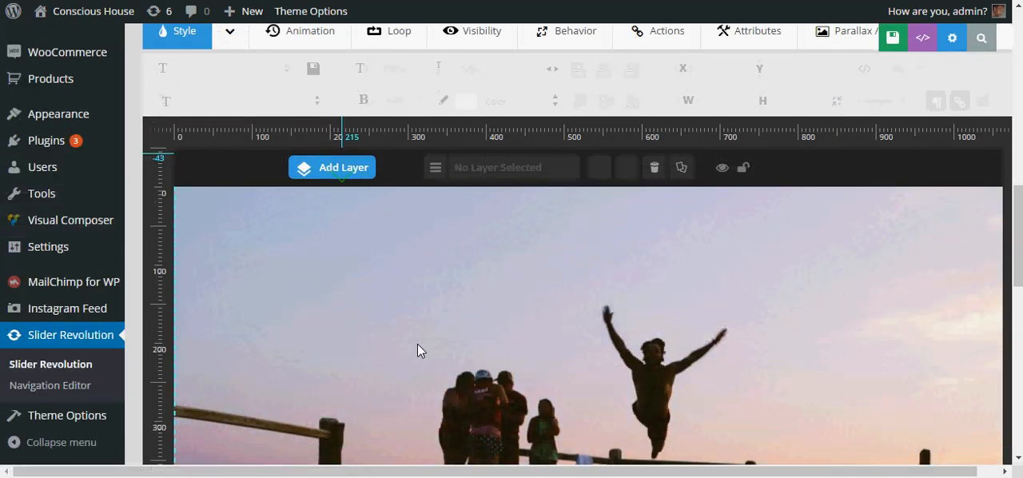
scroll(418, 345, "down", 2)
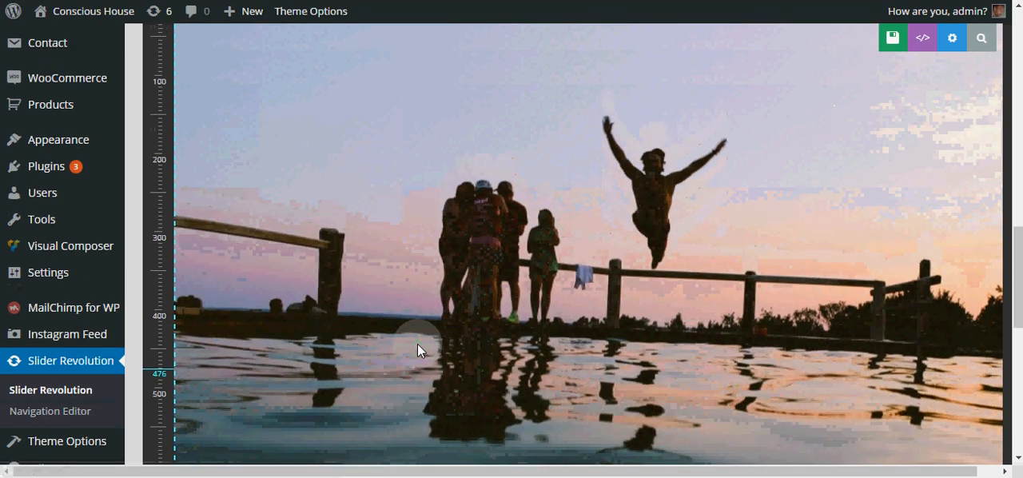
scroll(417, 350, "up", 1)
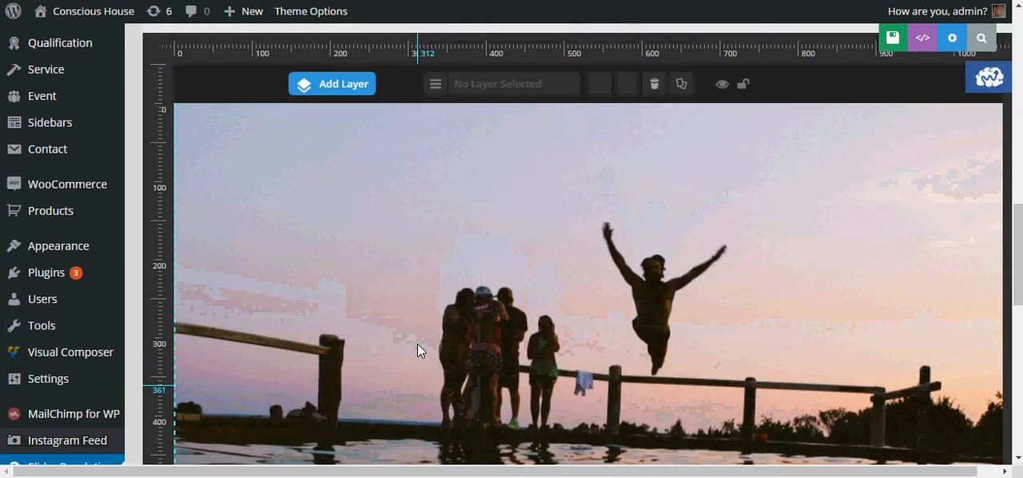
mouse_move(287, 160)
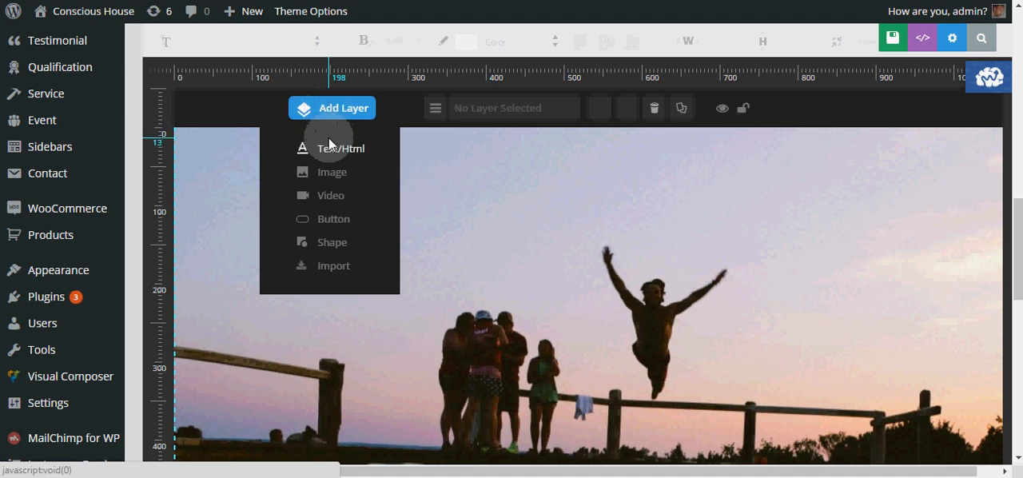
left_click(332, 224)
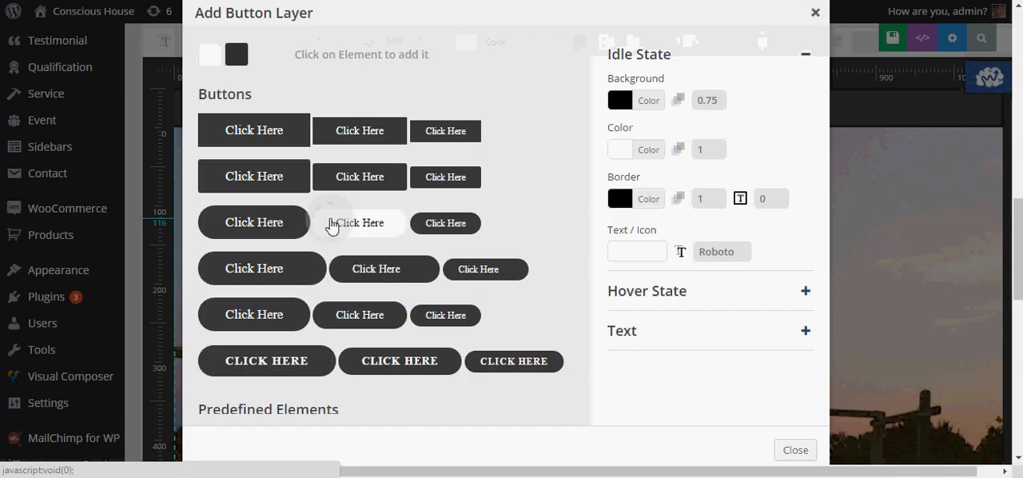
left_click(260, 130)
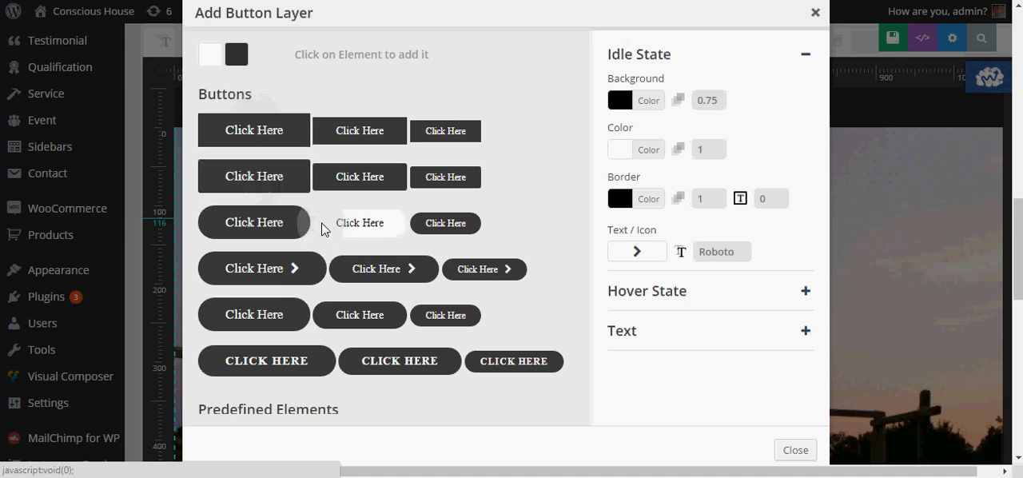
left_click(354, 232)
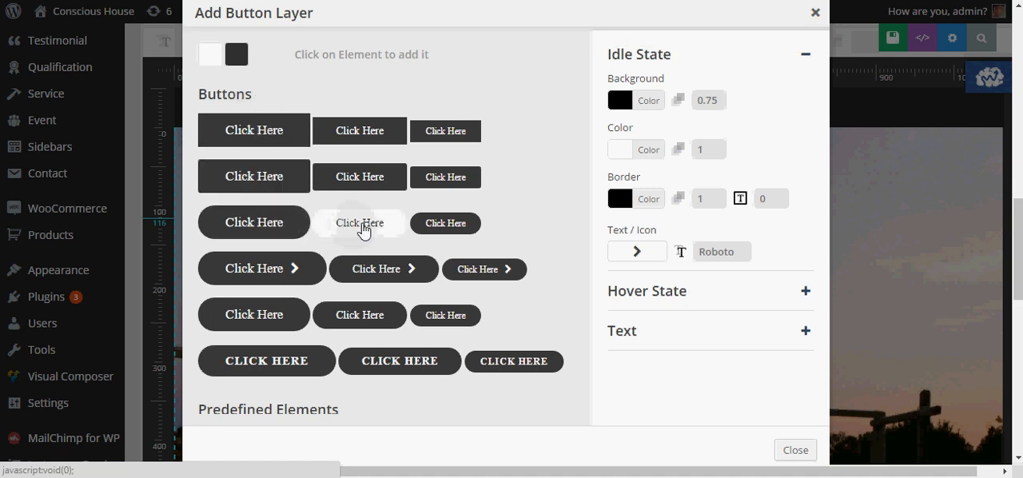
left_click(364, 230)
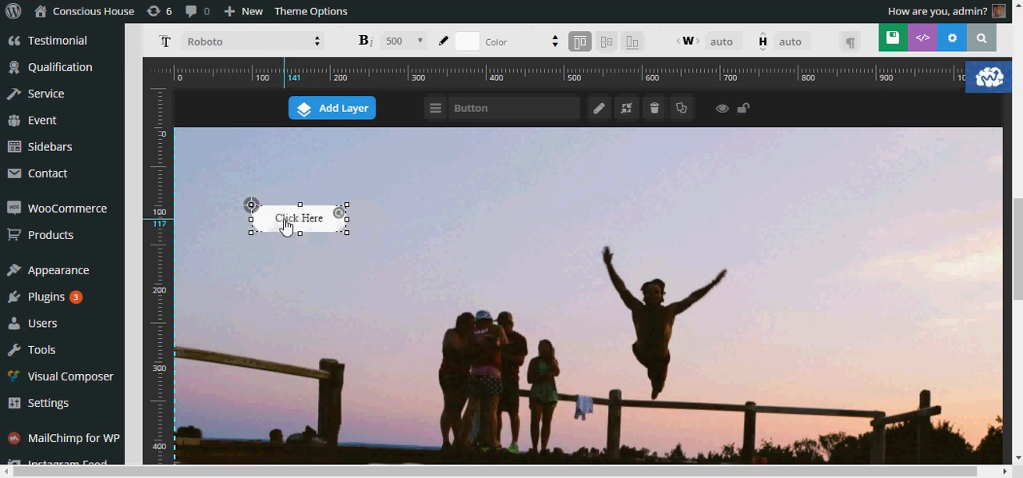
Move the button layer onto the water, below the jumping man in the background image.
mouse_move(248, 204)
left_mouse_down()
mouse_move(516, 342)
mouse_move(557, 349)
mouse_move(550, 401)
left_mouse_up()
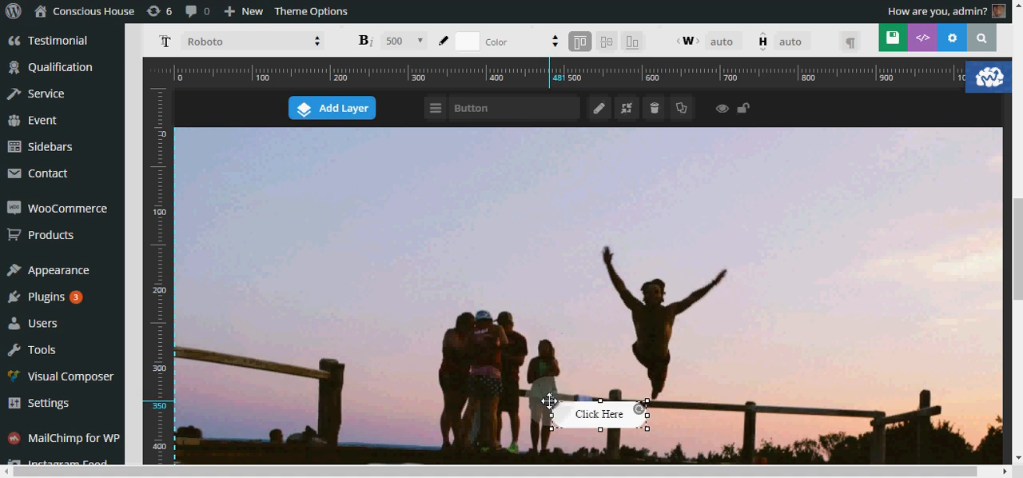
scroll(408, 292, "down", 3)
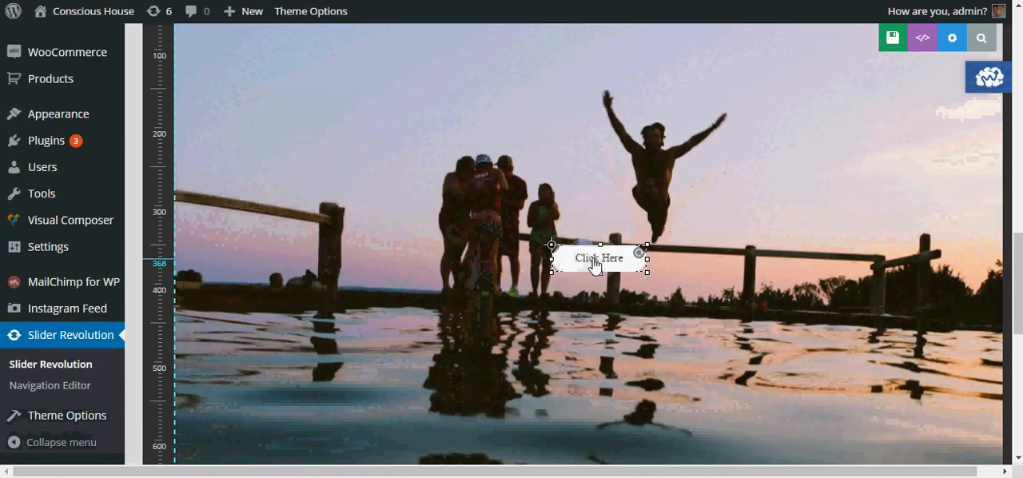
left_click_drag(592, 256, 597, 347)
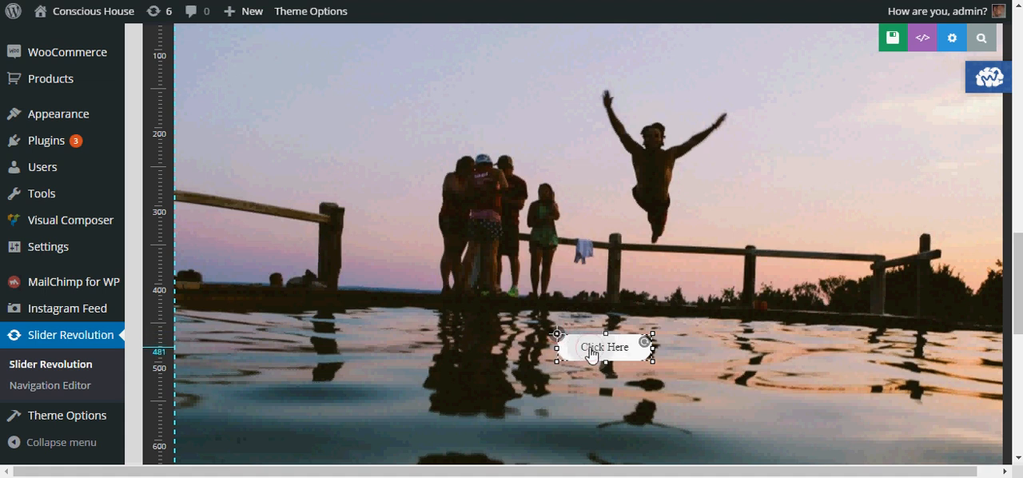
Change the button layer's text to "Book Now" and deselect the layer.
double_click(591, 356)
scroll(440, 214, "up", 3)
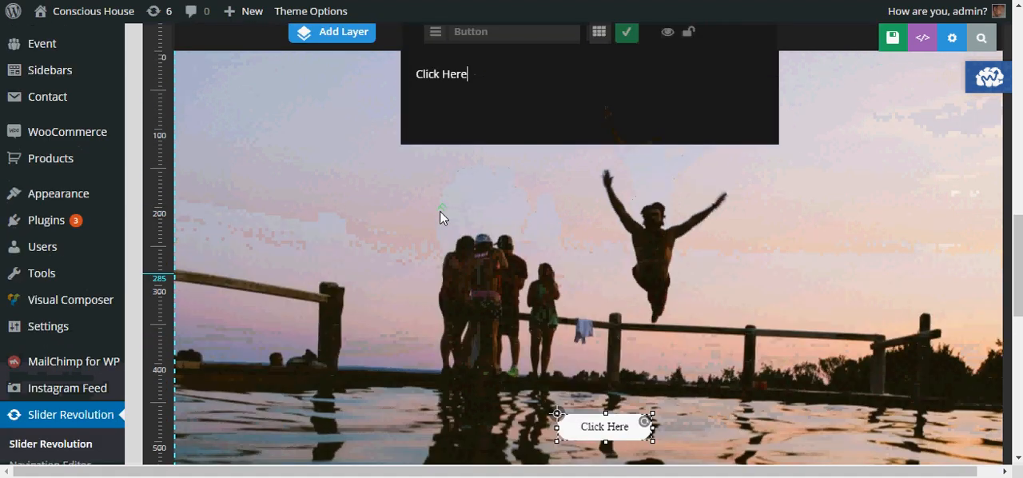
left_click_drag(468, 165, 411, 164)
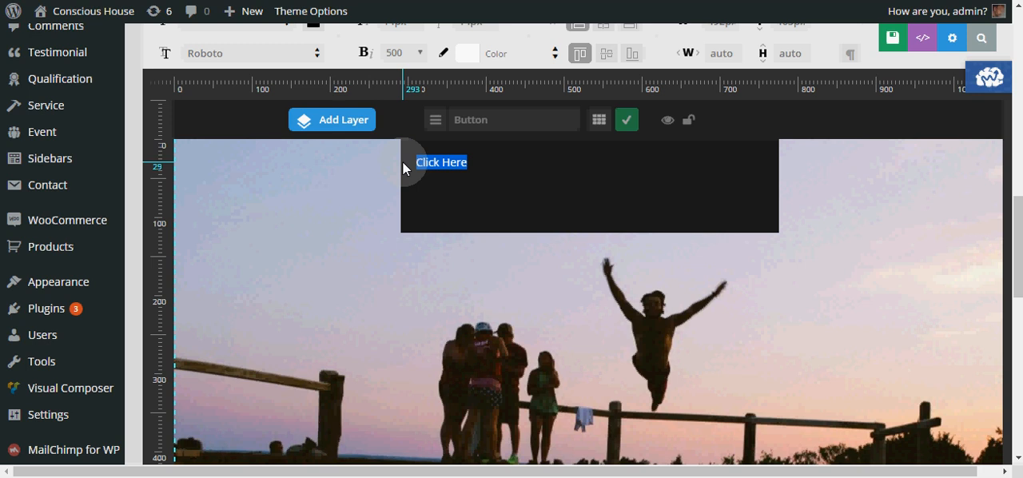
type("Book Now")
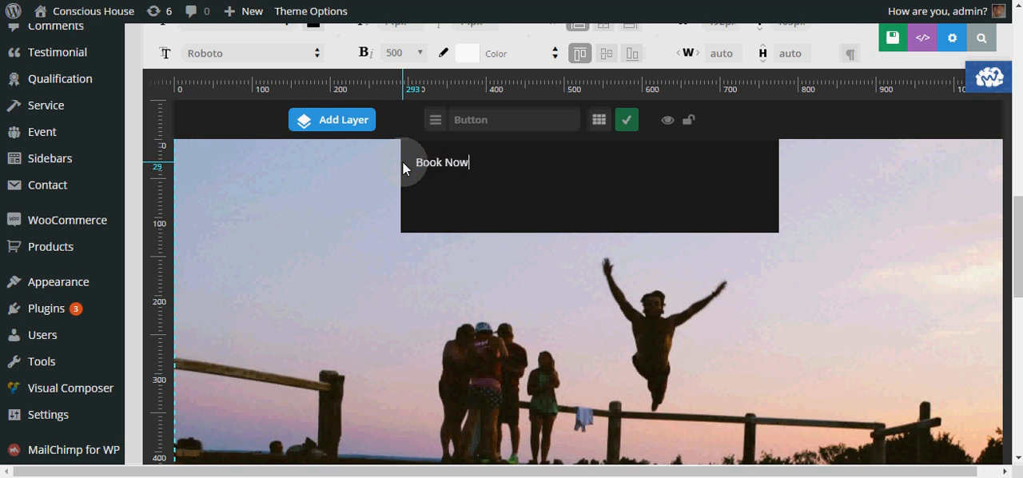
left_click(333, 256)
scroll(332, 256, "down", 3)
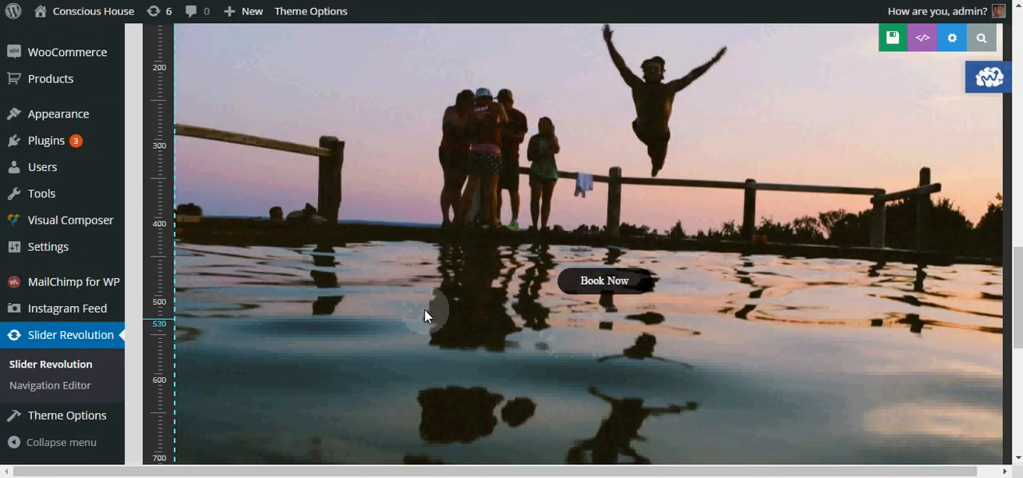
Add a Text/Html layer to the slide and replace its default caption with "For amazing results".
scroll(420, 307, "up", 7)
mouse_move(356, 280)
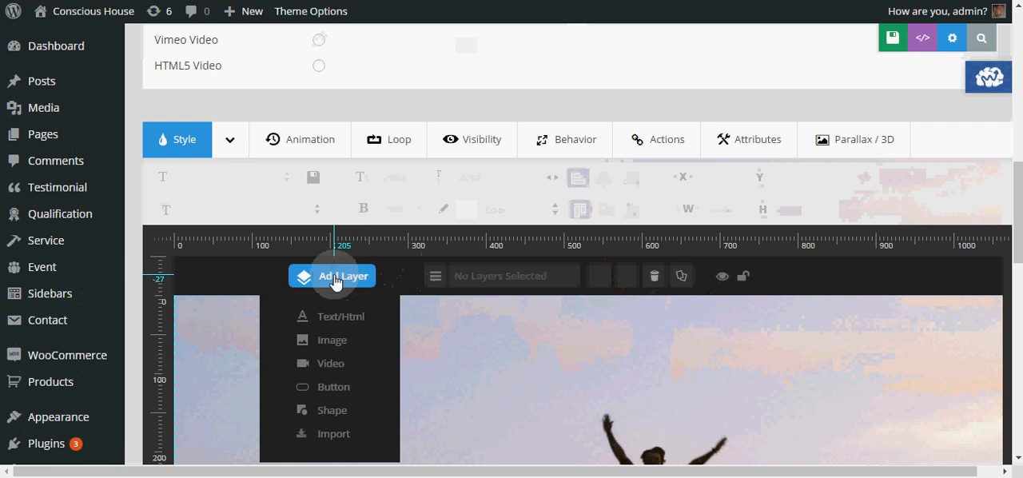
left_click(336, 320)
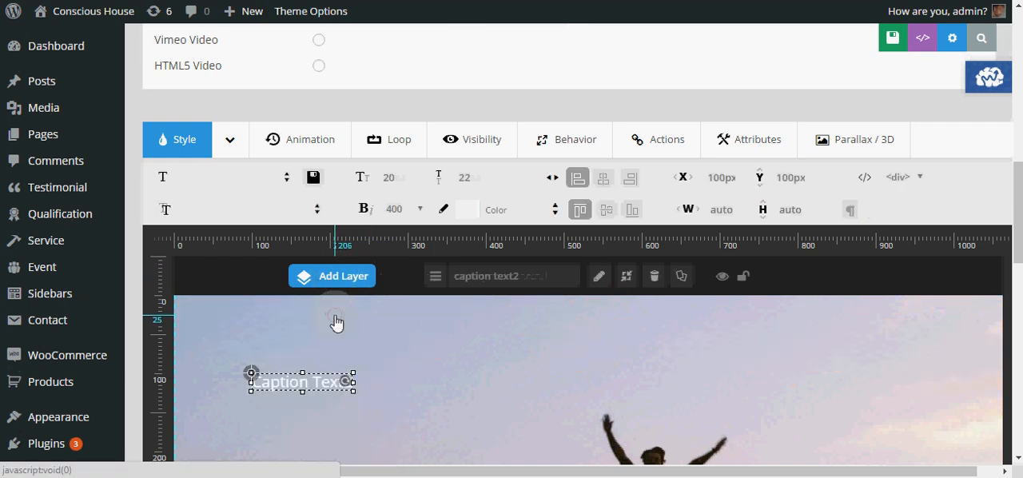
left_click(533, 342)
key("BackSpace")
key("BackSpace")
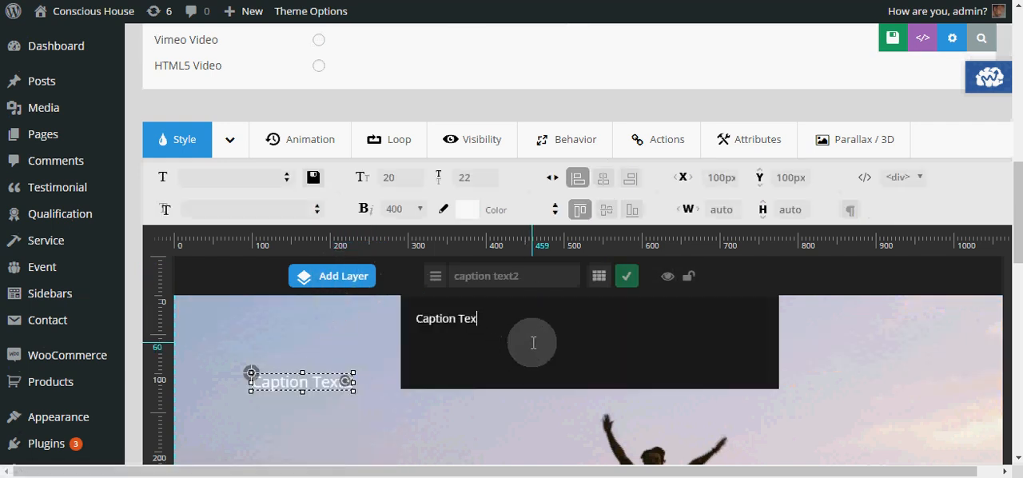
key("BackSpace")
key("BackSpace")
key("BackSpace")
key("BackSpace")
key("BackSpace")
key("BackSpace")
key("BackSpace")
key("BackSpace")
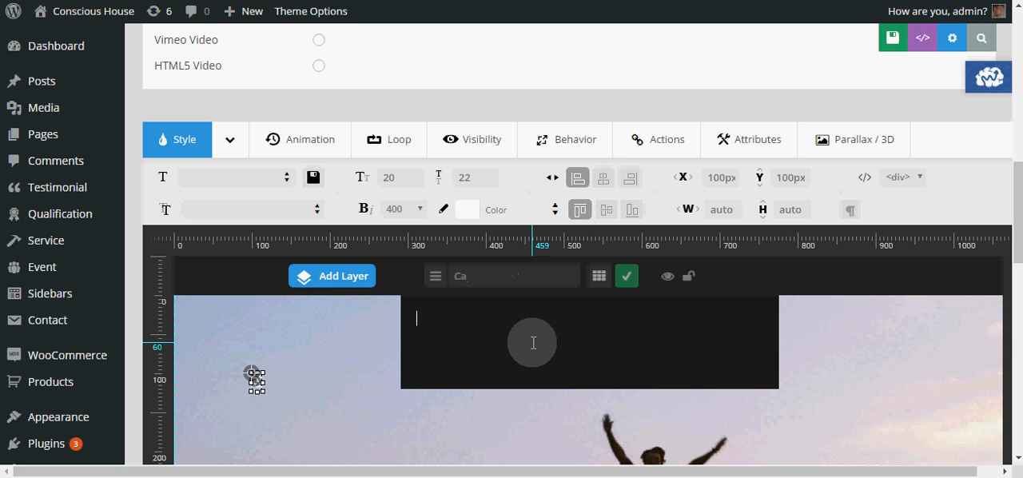
type("For ")
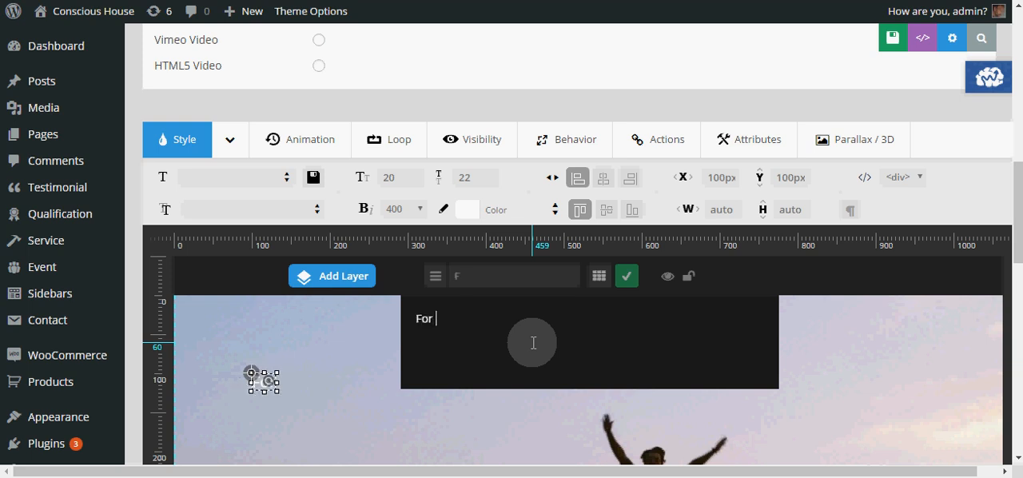
type("amazing results")
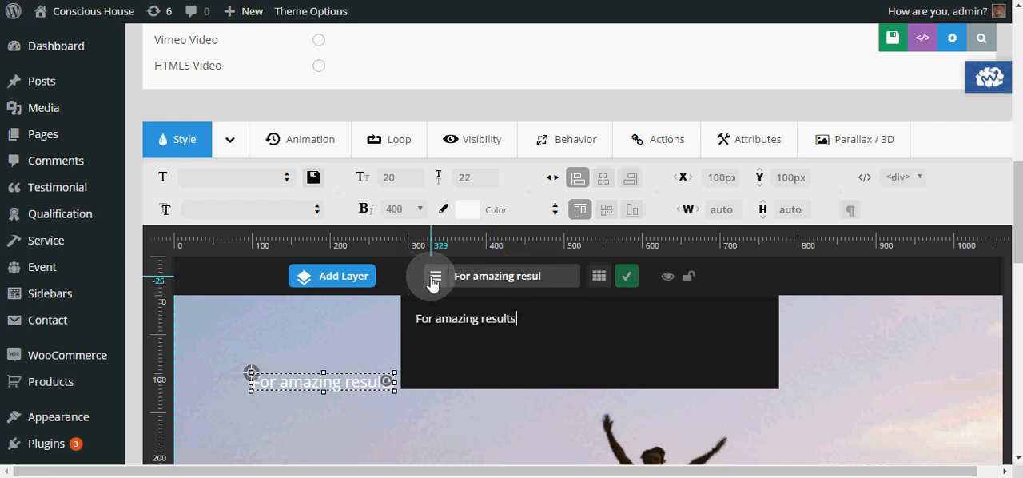
Check the slide's layer list and browse the style templates available for the "For amazing results" caption.
left_click(433, 279)
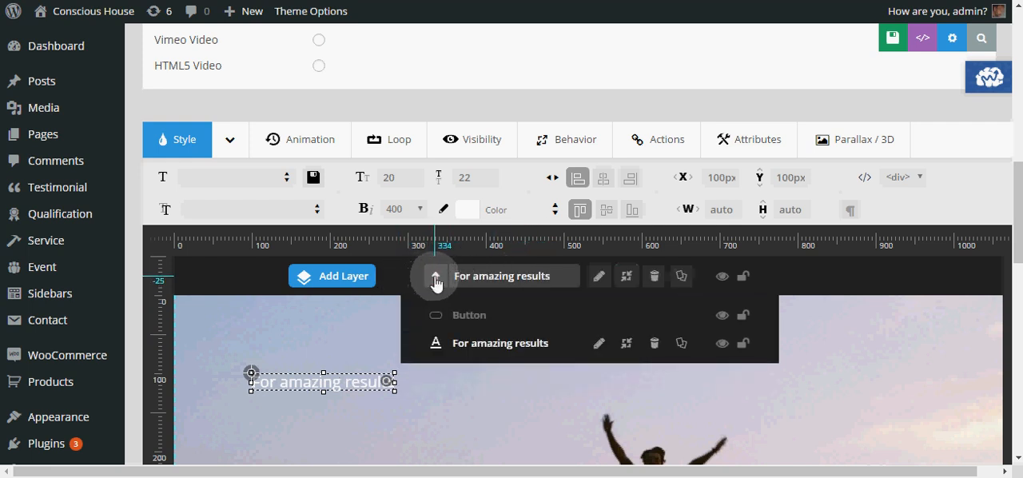
left_click(435, 280)
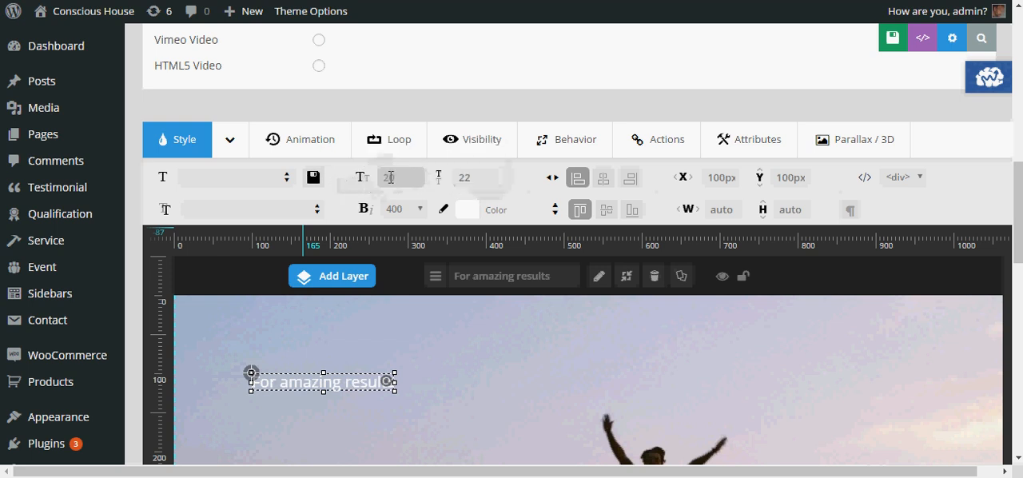
left_click(285, 177)
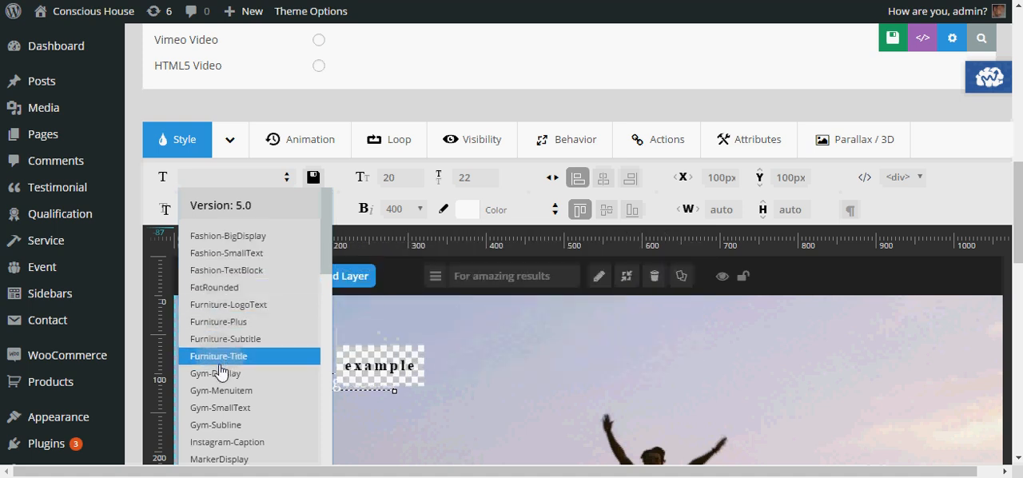
scroll(220, 374, "down", 5)
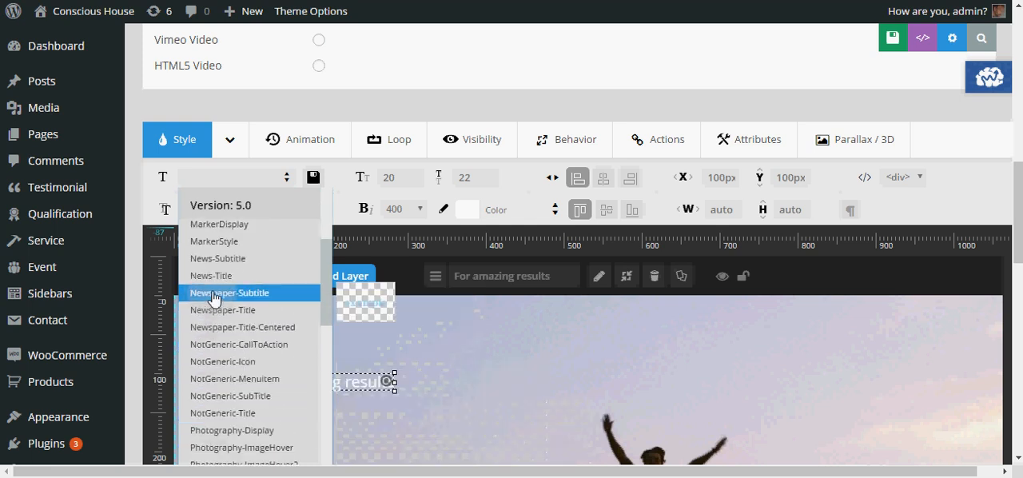
scroll(212, 280, "up", 5)
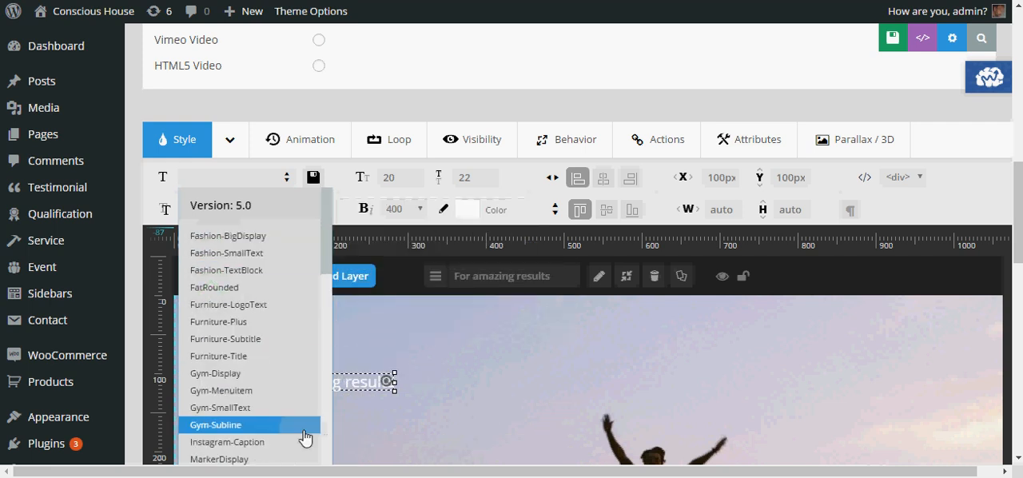
left_click(244, 179)
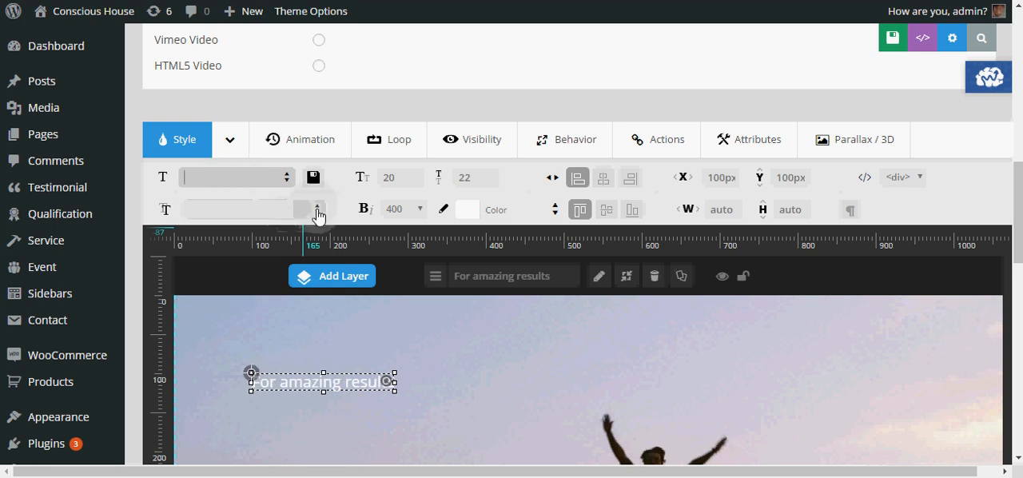
Set the "For amazing results" caption's font family to "Palatino Linotype", "Book Antiqua", Palatino, serif.
left_click(276, 214)
left_click(279, 215)
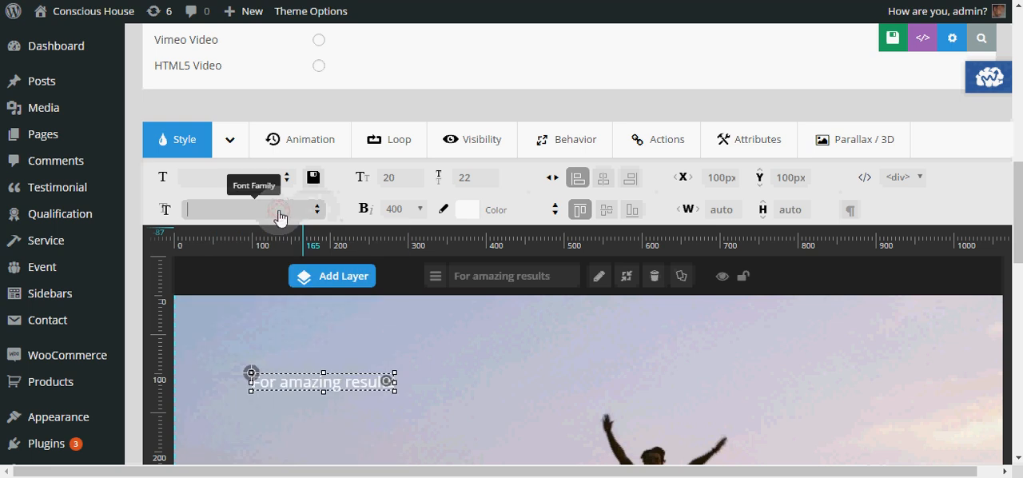
left_click(287, 210)
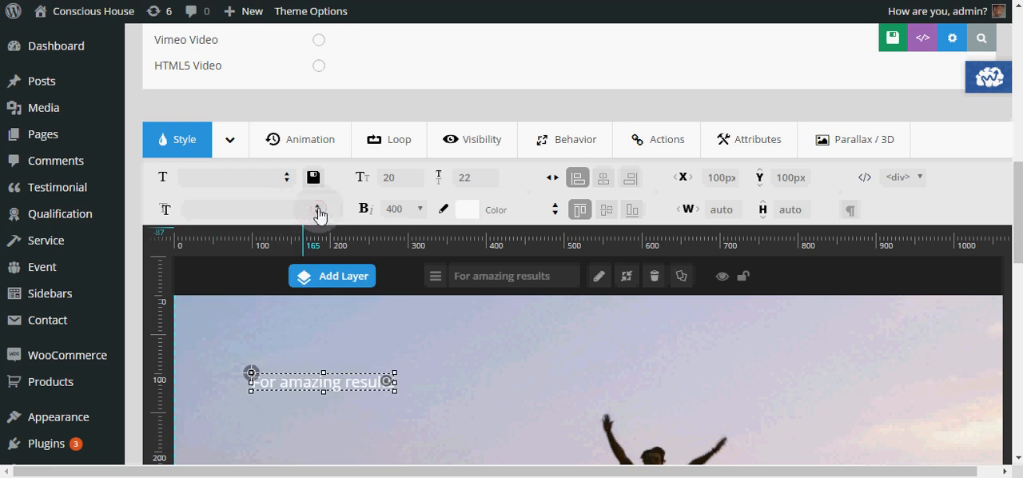
left_click(318, 211)
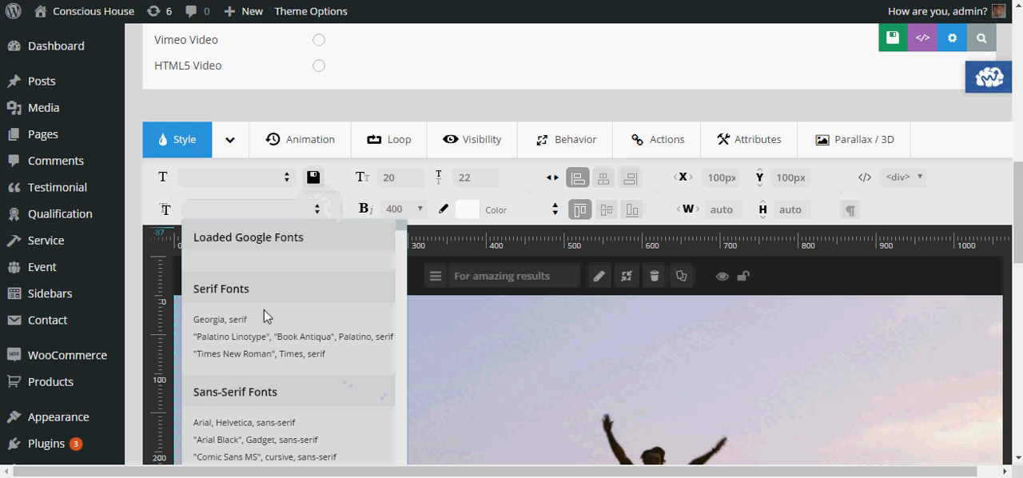
left_click(233, 339)
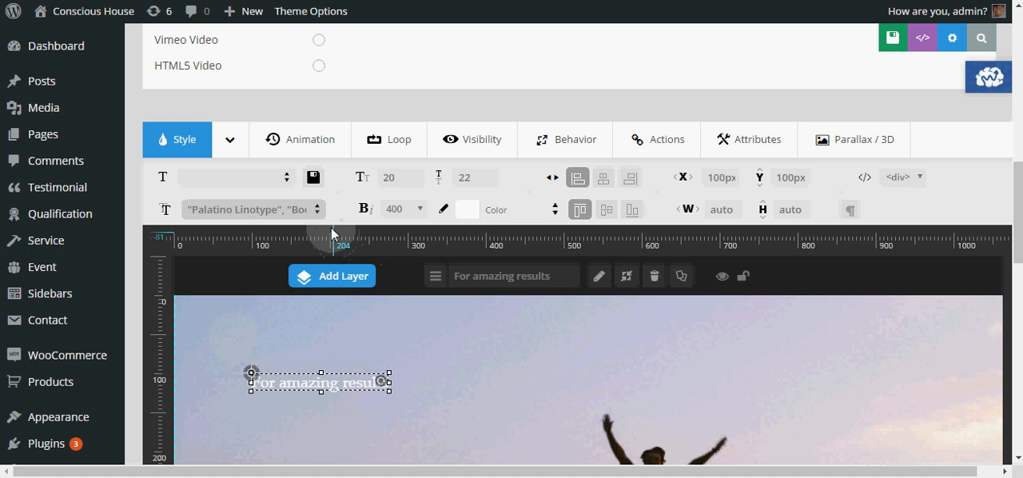
Try violet, blue and dark teal shades for the caption text, settle on green #14ad19, and deselect the layer.
left_click(467, 208)
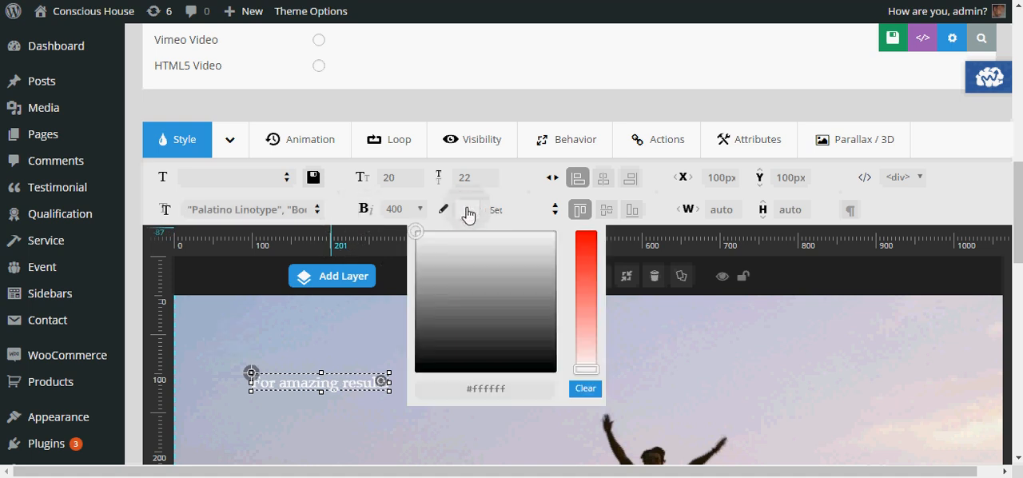
left_click(580, 262)
left_click(516, 265)
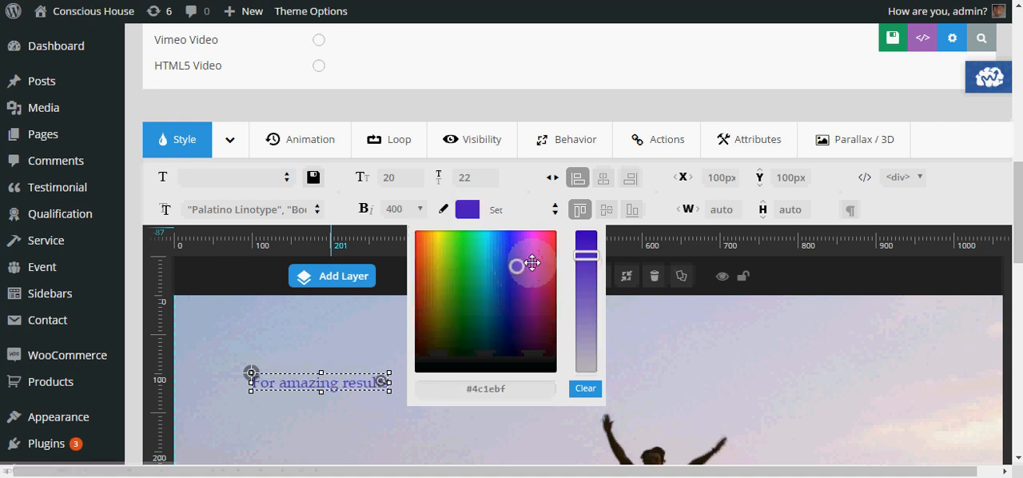
left_click(495, 262)
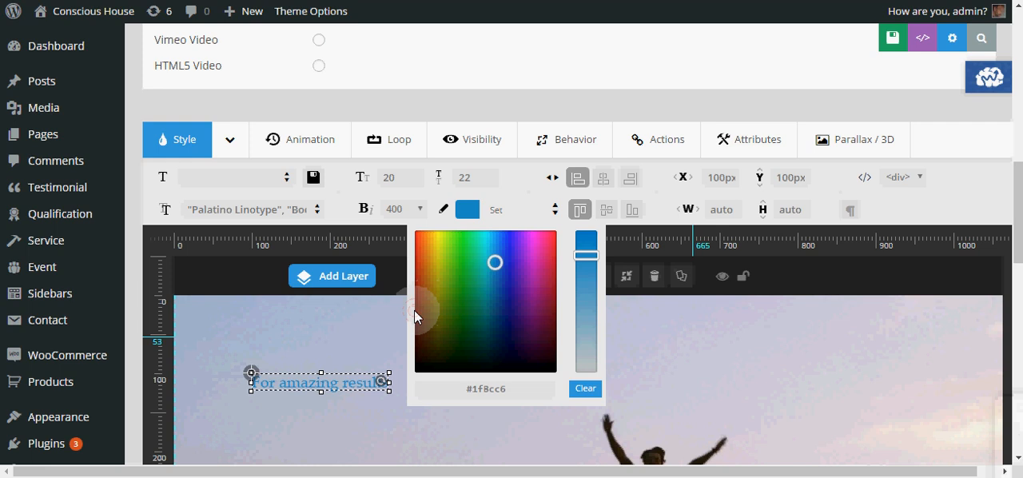
left_click_drag(495, 263, 501, 343)
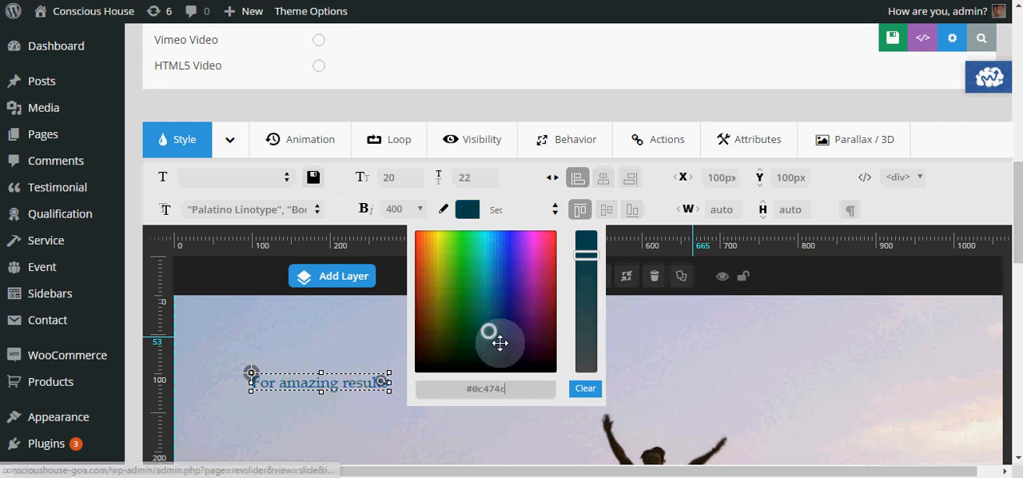
mouse_move(499, 343)
left_mouse_down()
mouse_move(466, 264)
mouse_move(464, 278)
left_mouse_up()
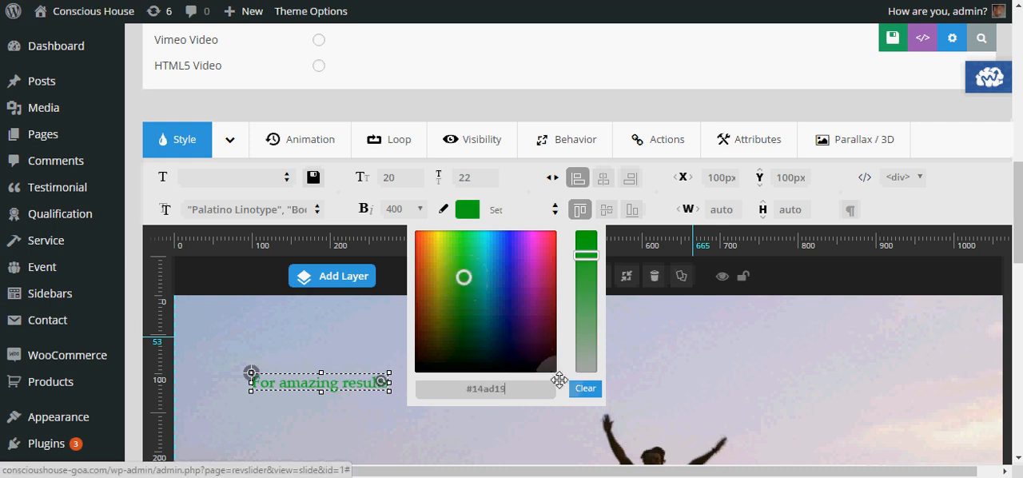
left_click(682, 365)
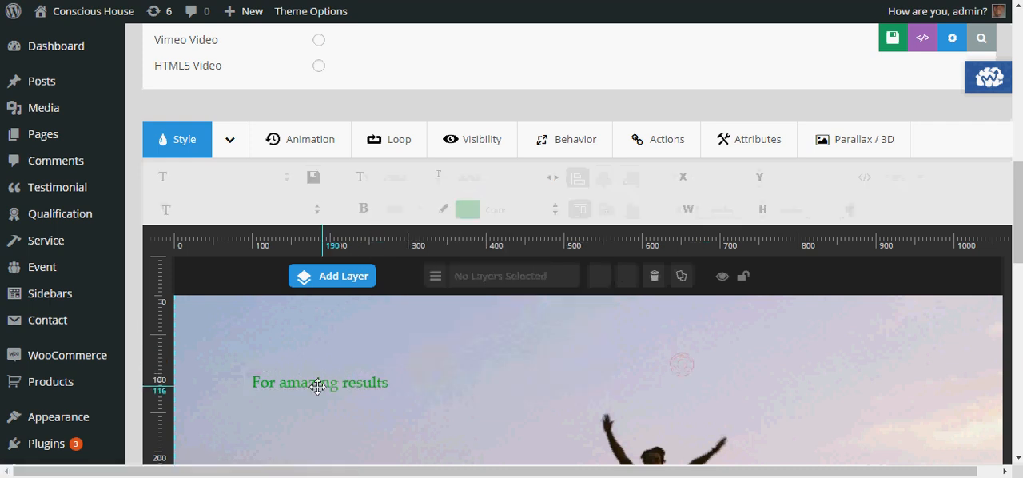
Move the "For amazing results" caption down to the waterline, just above the "Book Now" button.
left_click_drag(317, 386, 513, 429)
scroll(513, 429, "down", 4)
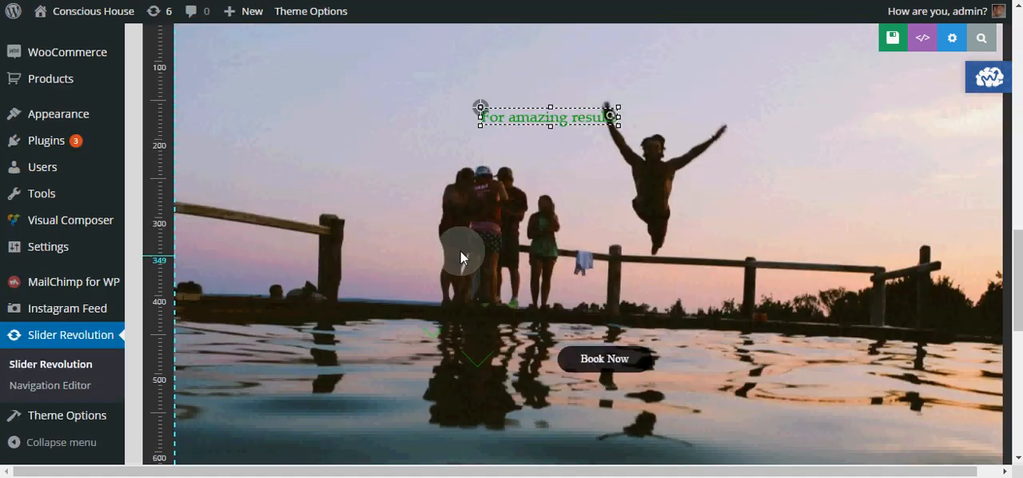
left_click_drag(534, 119, 590, 318)
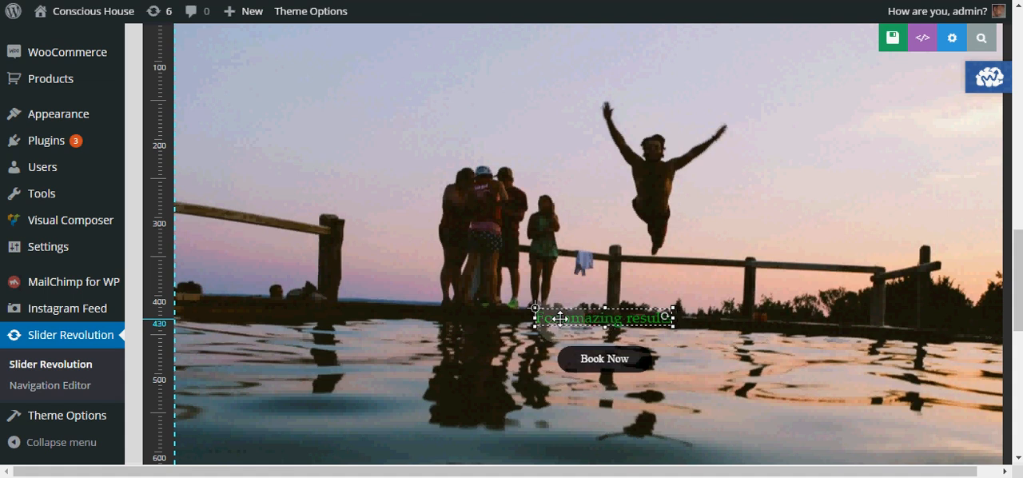
left_click(478, 286)
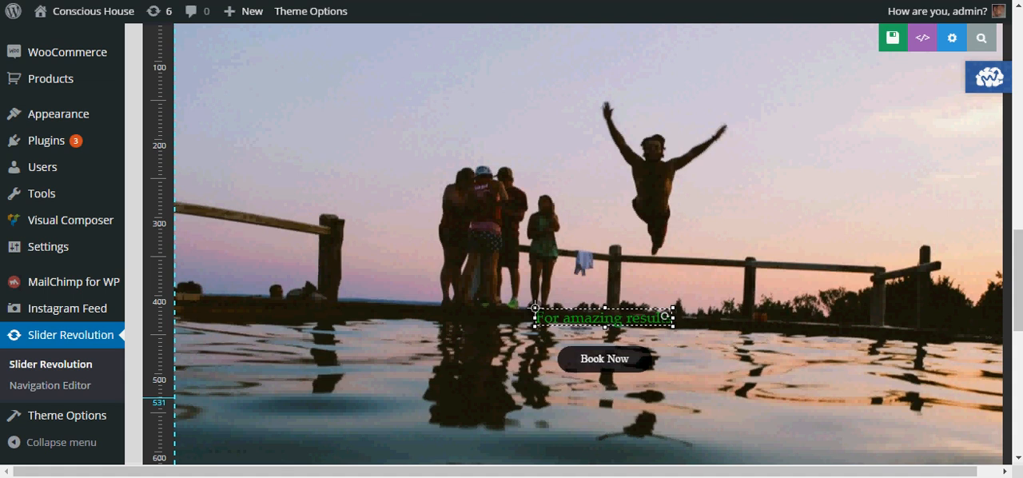
Open the "For amazing results" caption for editing and set its text color to white #ffffff.
double_click(582, 320)
scroll(327, 210, "up", 4)
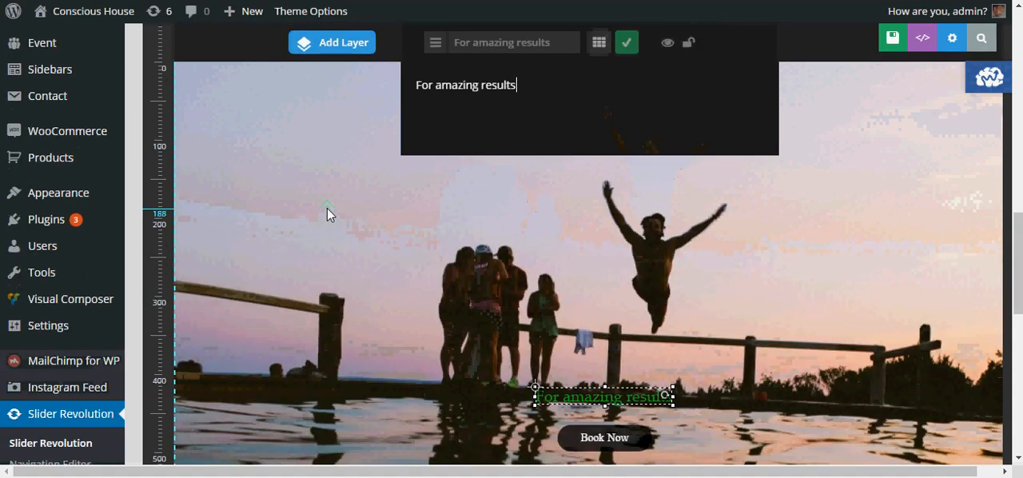
scroll(447, 192, "up", 1)
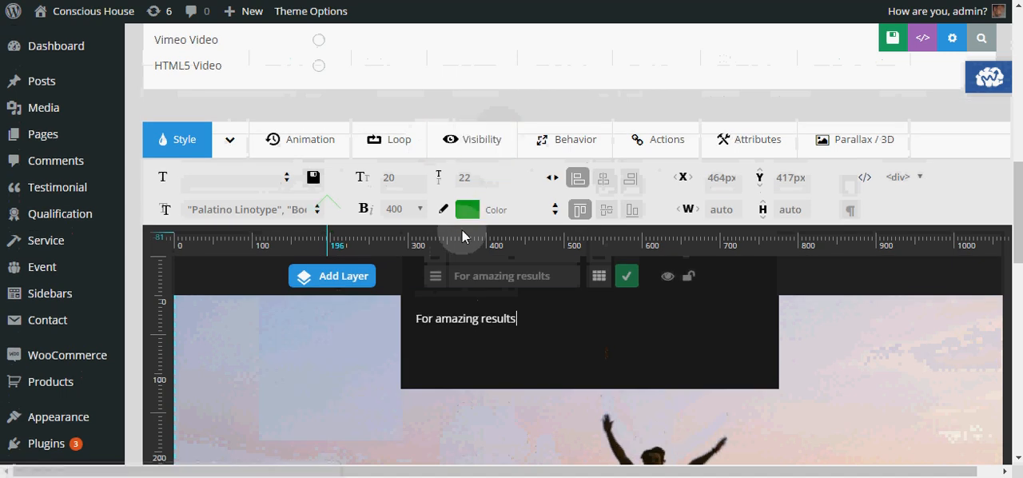
left_click(467, 211)
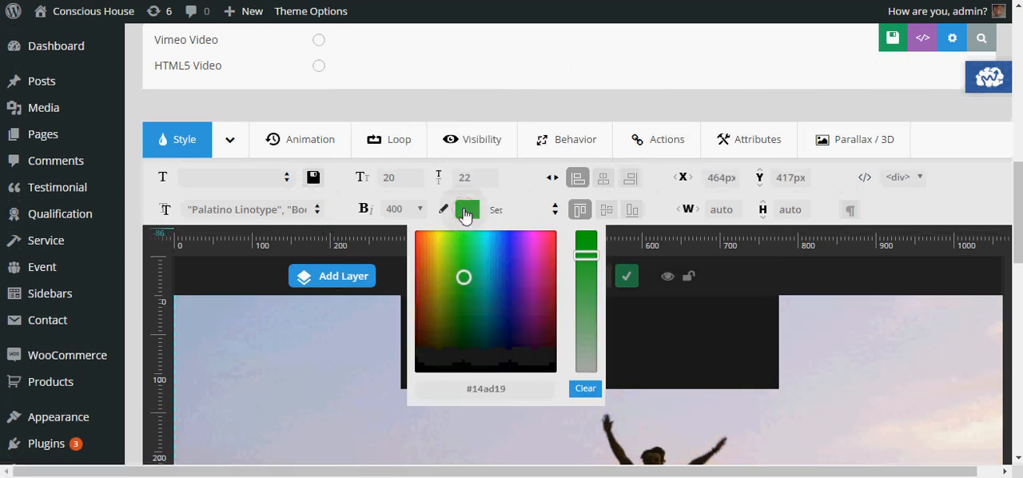
left_click(460, 275)
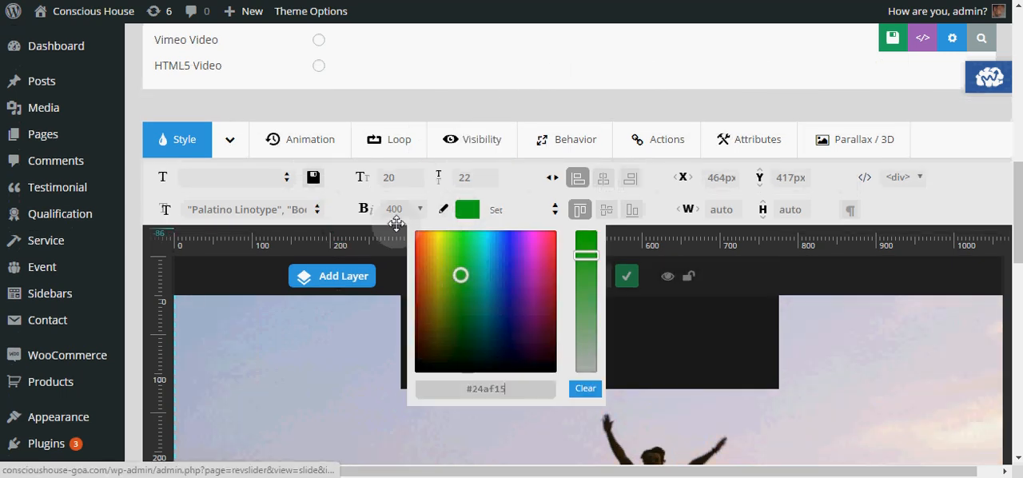
left_click(397, 224)
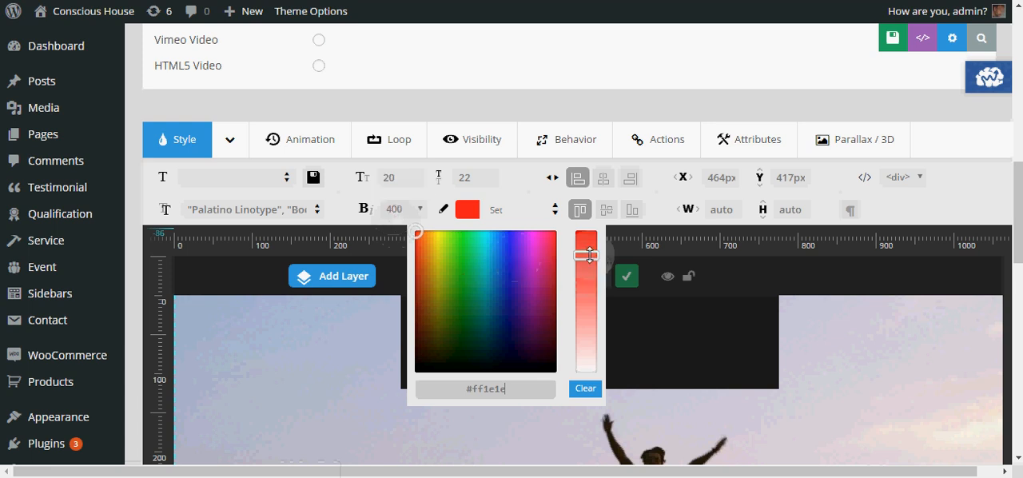
left_click_drag(590, 255, 583, 374)
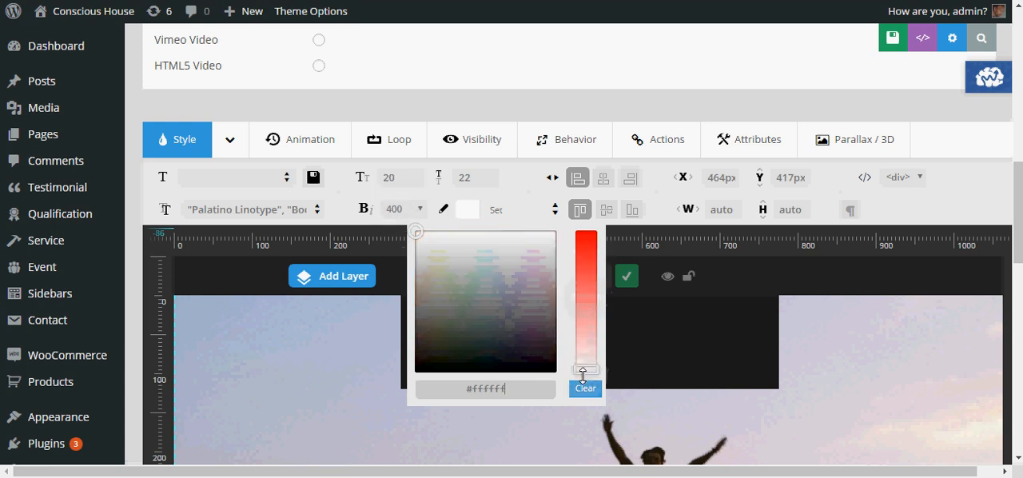
Set the caption's font size to 60px and deselect the layer.
left_click(391, 176)
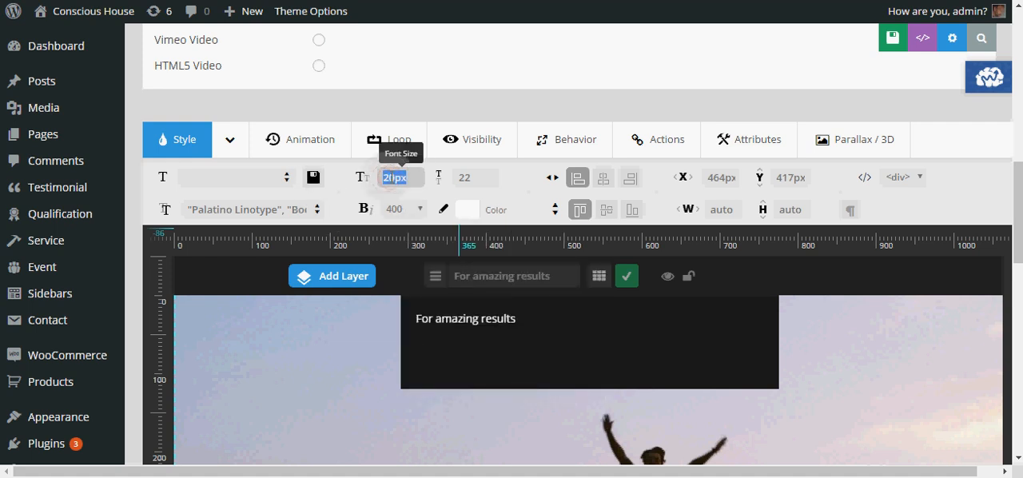
type("60")
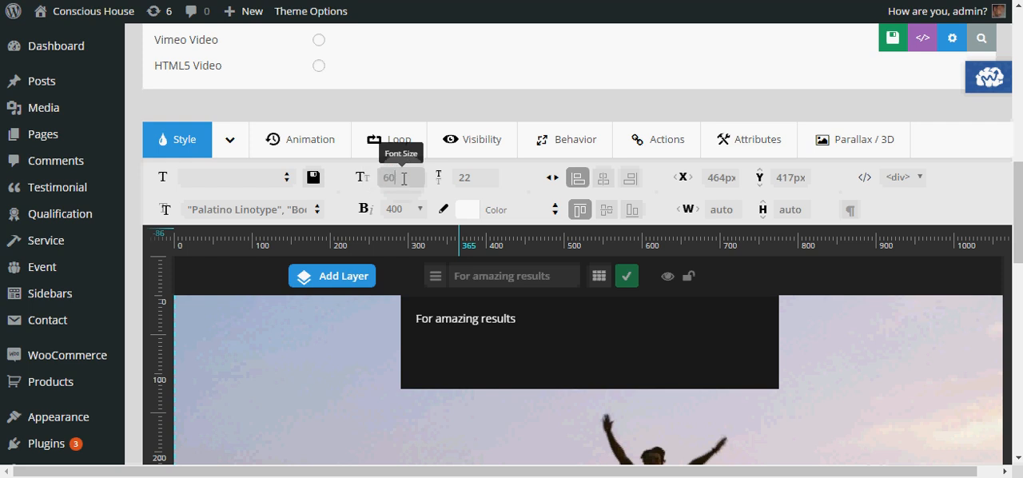
type("px")
left_click(362, 364)
Move the caption into the sky above the jumping man and place the "Book Now" button beneath it at about X 330px, Y 134px.
scroll(362, 363, "down", 3)
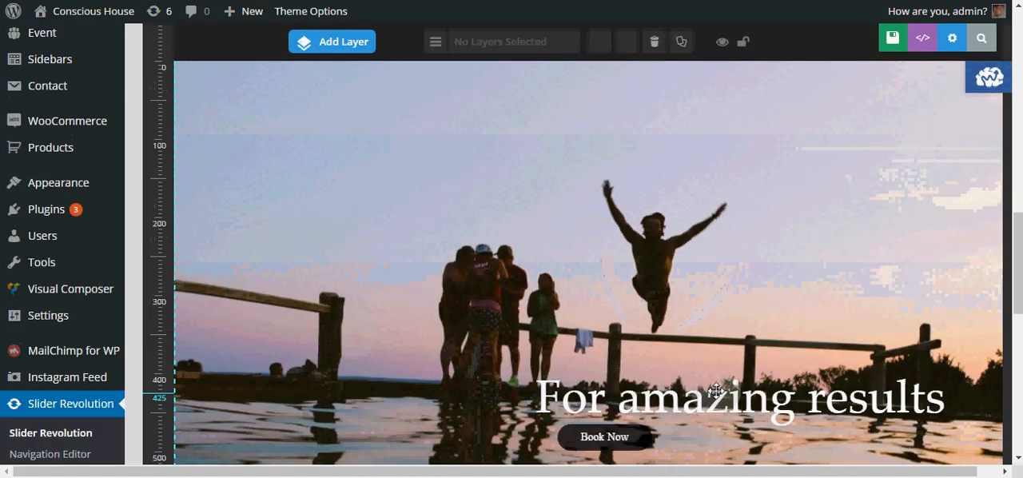
mouse_move(715, 390)
left_mouse_down()
mouse_move(568, 356)
mouse_move(579, 389)
mouse_move(586, 105)
left_mouse_up()
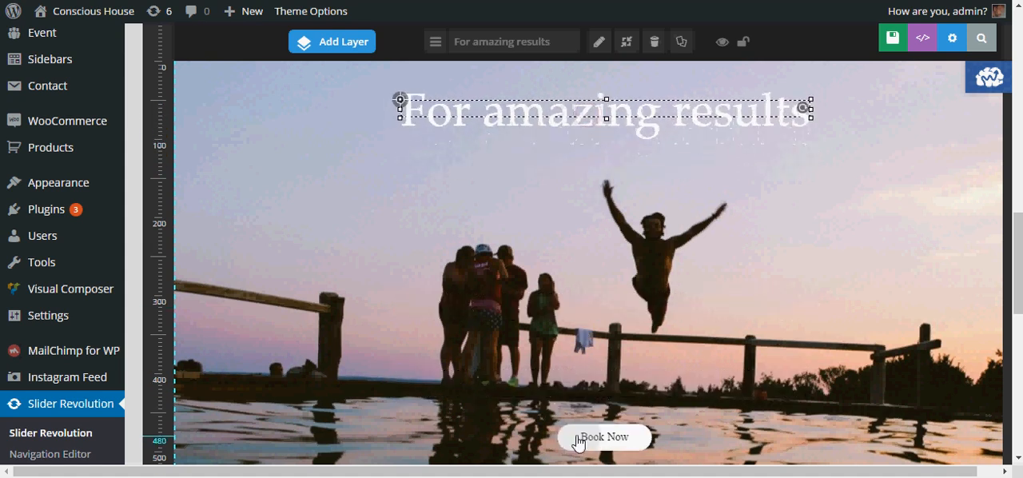
mouse_move(578, 444)
left_mouse_down()
mouse_move(544, 385)
mouse_move(534, 206)
mouse_move(436, 160)
mouse_move(453, 172)
left_mouse_up()
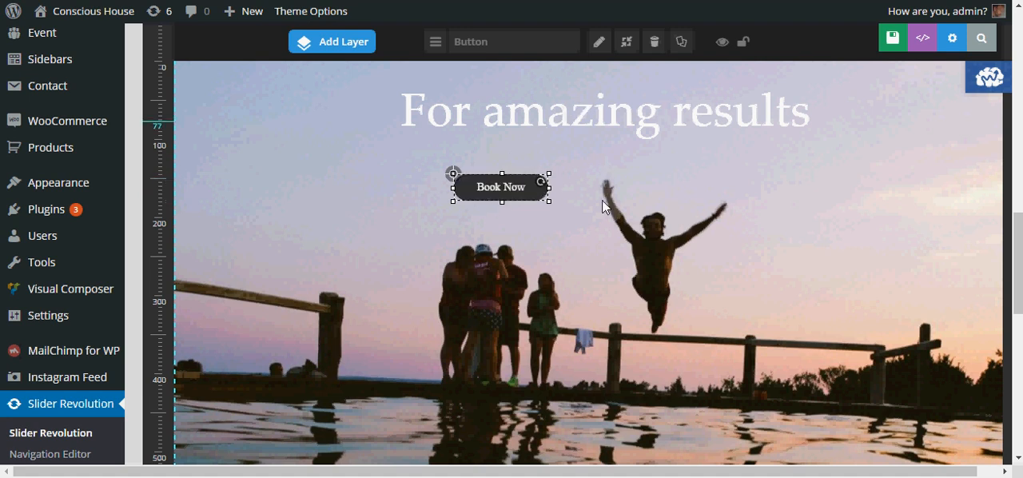
left_click_drag(487, 197, 462, 184)
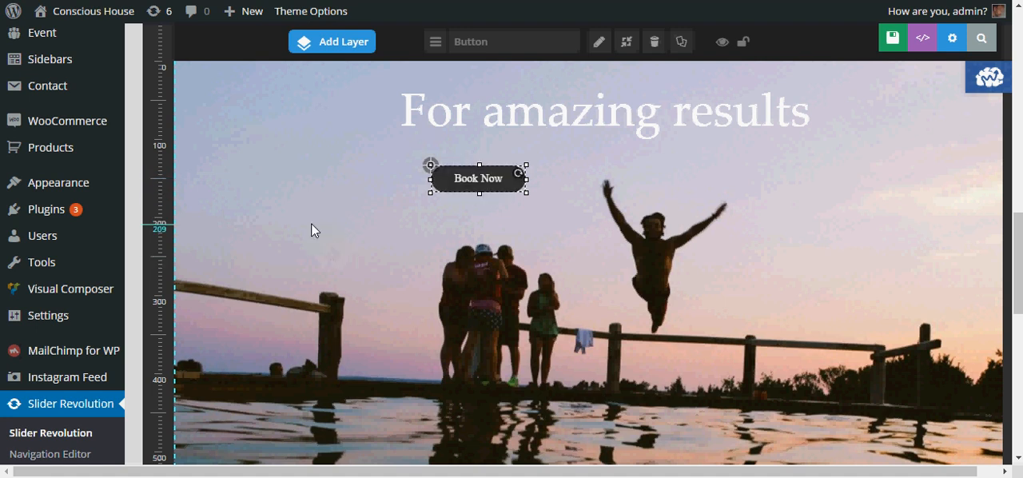
Browse the style templates available for the "Book Now" button.
scroll(312, 228, "up", 4)
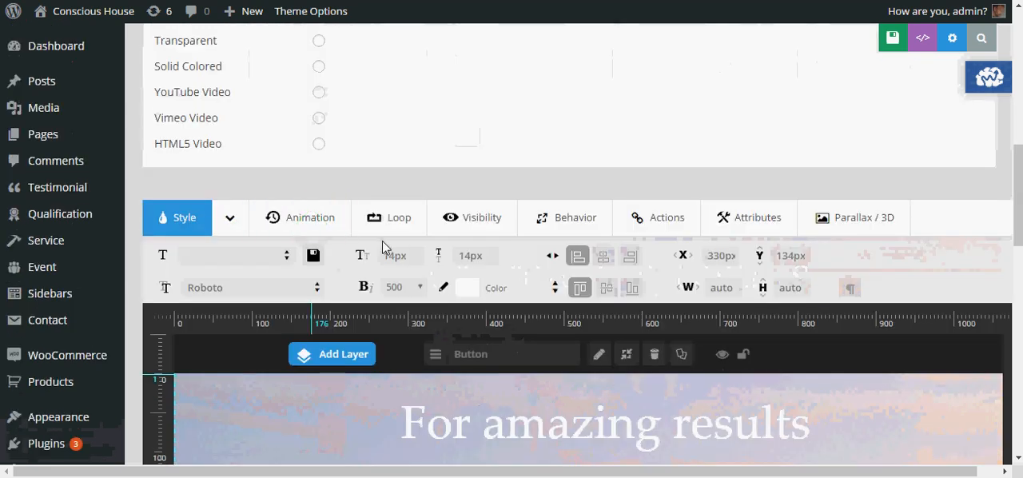
scroll(382, 247, "down", 1)
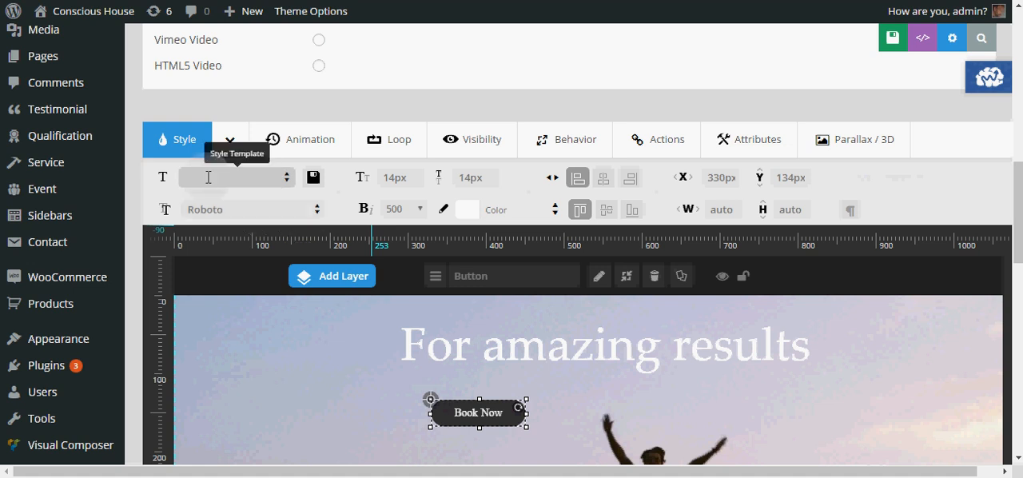
left_click(252, 175)
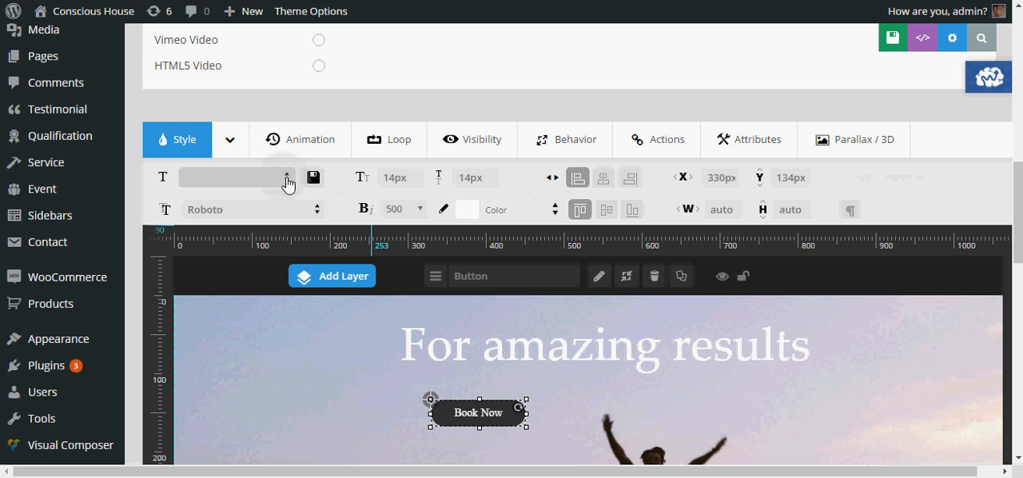
left_click(288, 183)
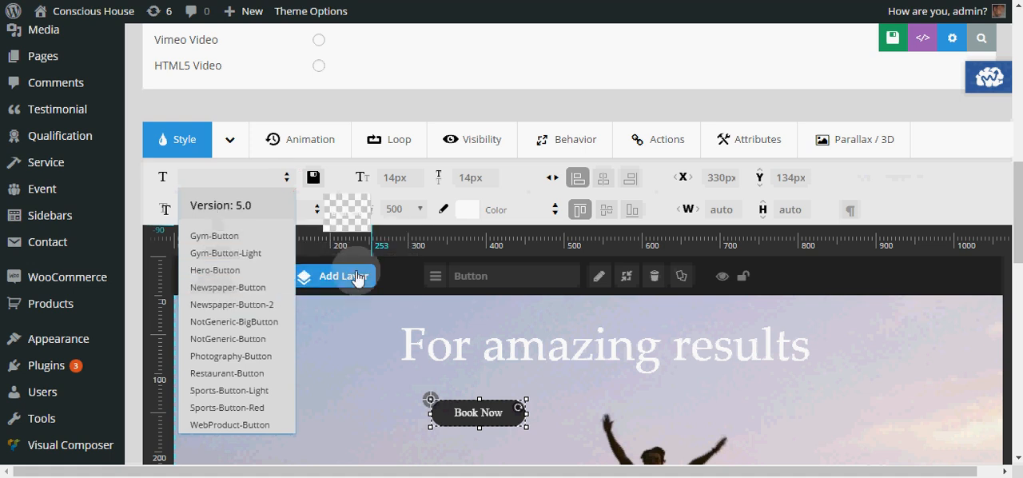
Browse the style templates available for the "For amazing results" caption, leaving its style as is and deselecting the layer.
left_click(539, 353)
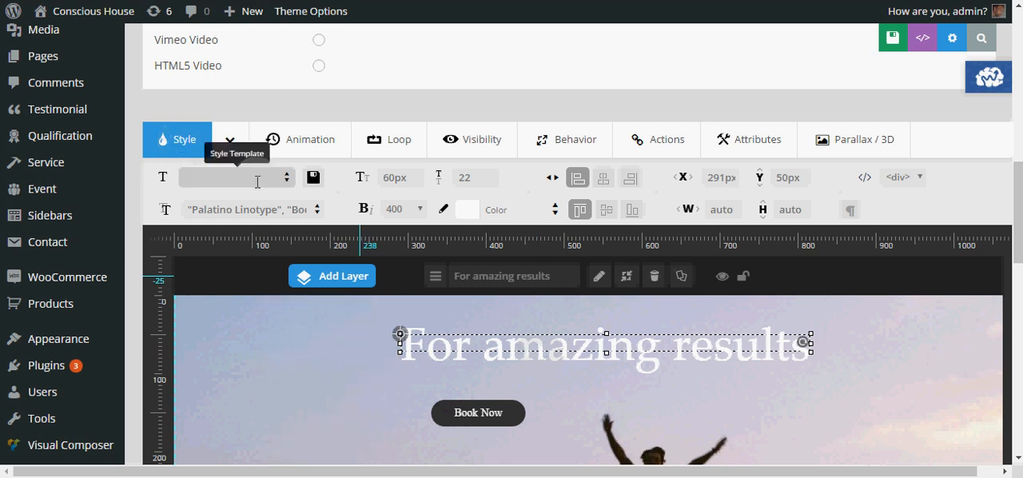
left_click(286, 178)
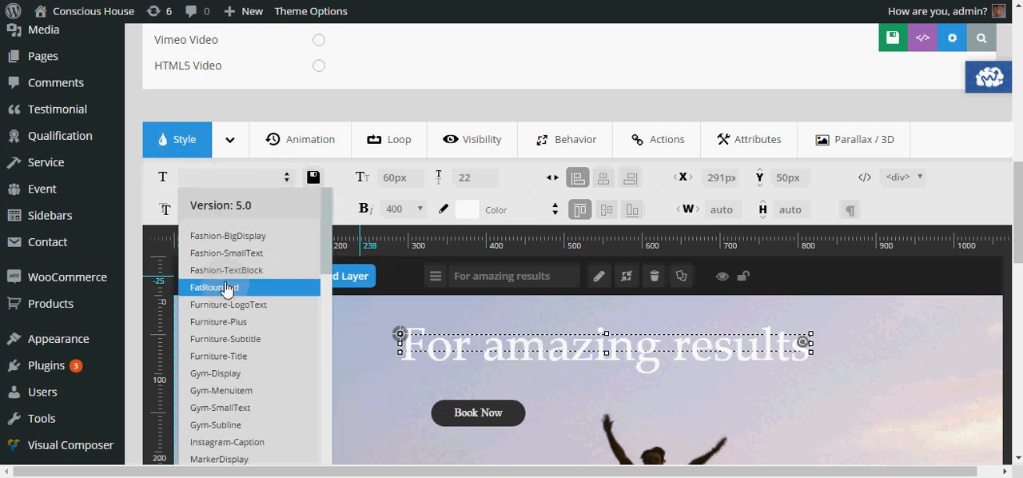
double_click(681, 345)
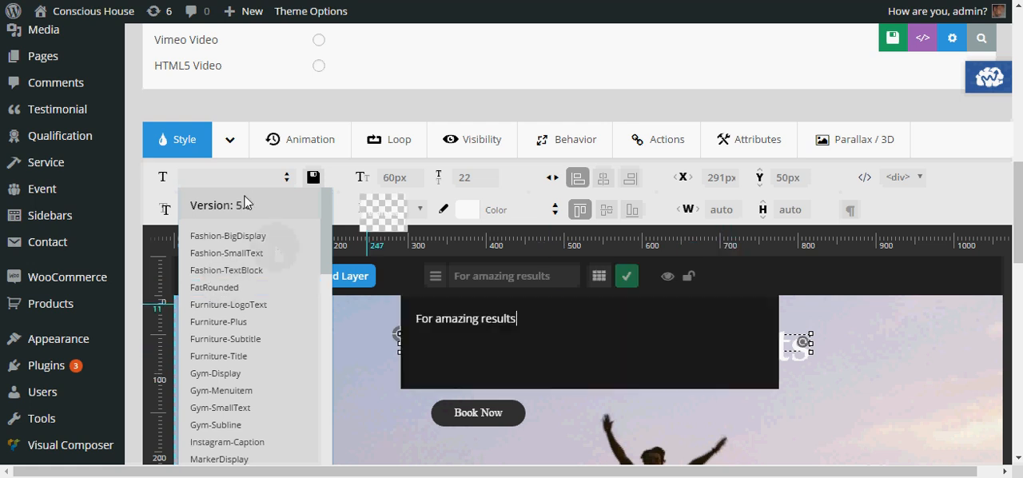
left_click(287, 179)
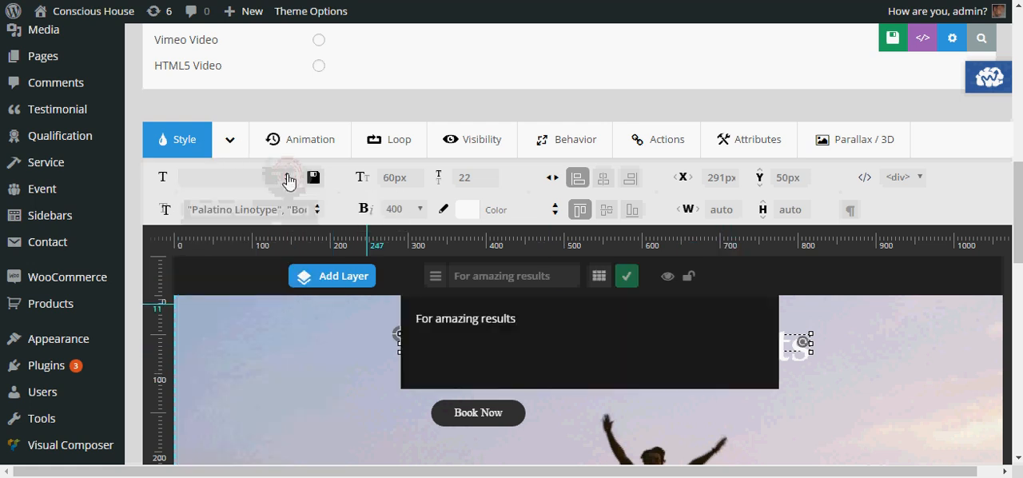
left_click(288, 179)
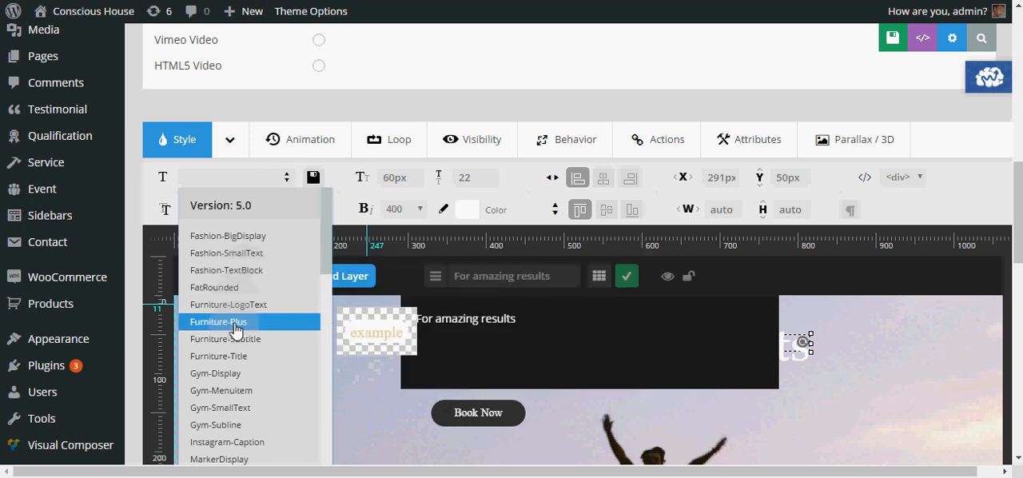
scroll(235, 330, "down", 7)
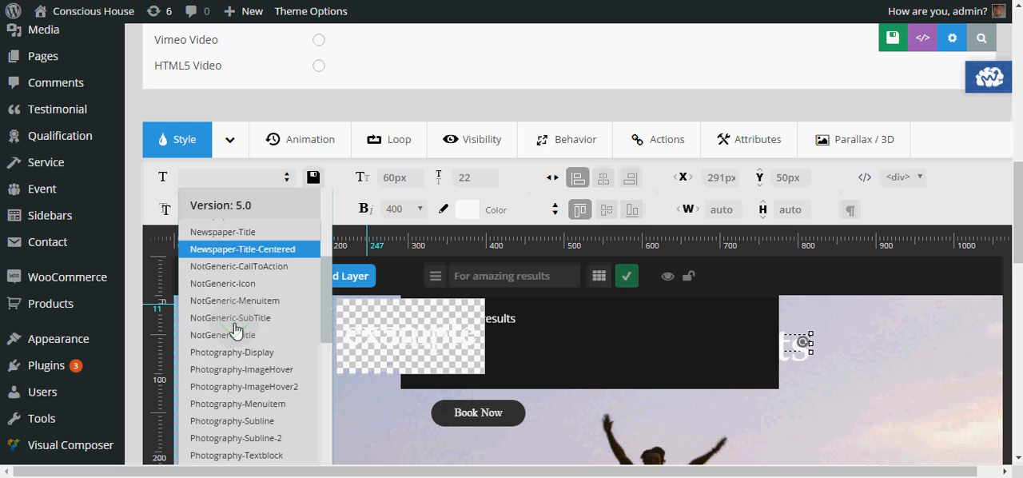
scroll(237, 329, "down", 2)
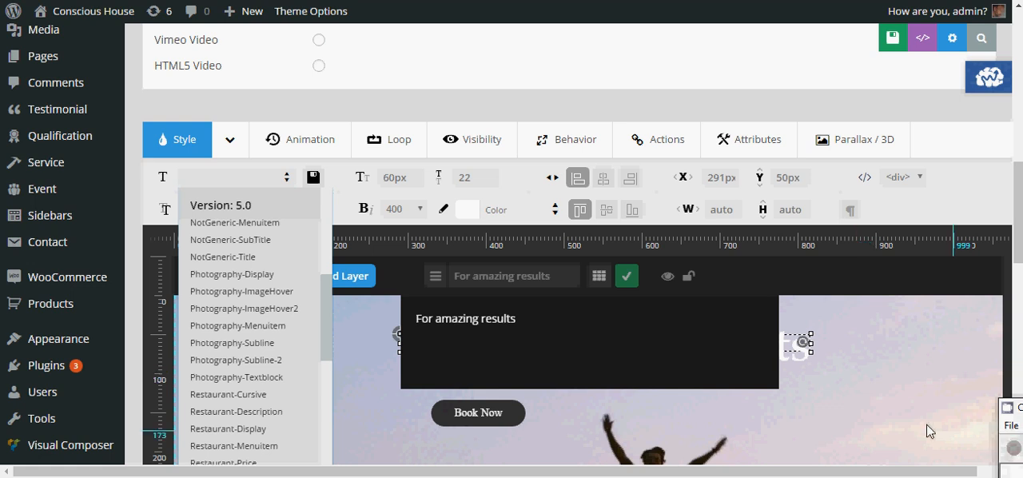
left_click(879, 402)
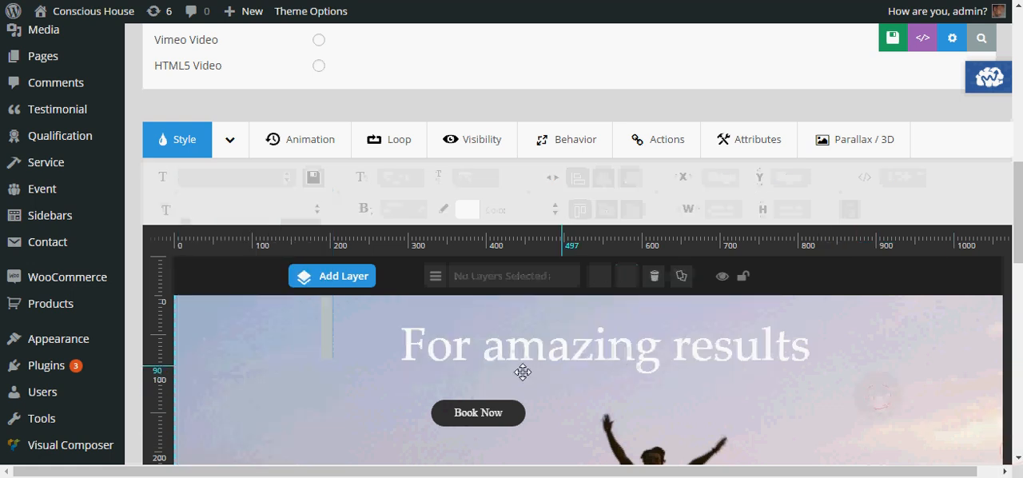
Save the first slide of the homepage slider.
scroll(523, 372, "down", 4)
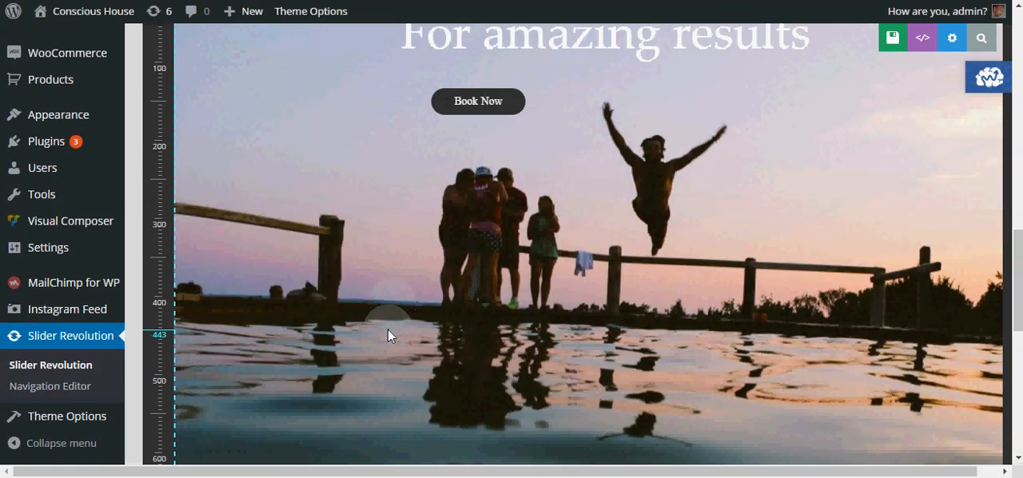
scroll(387, 332, "up", 10)
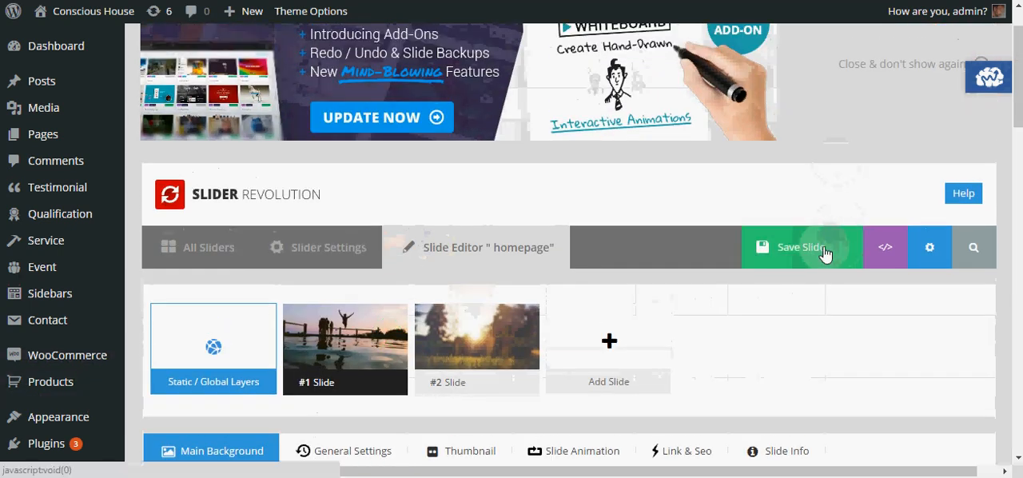
left_click(799, 247)
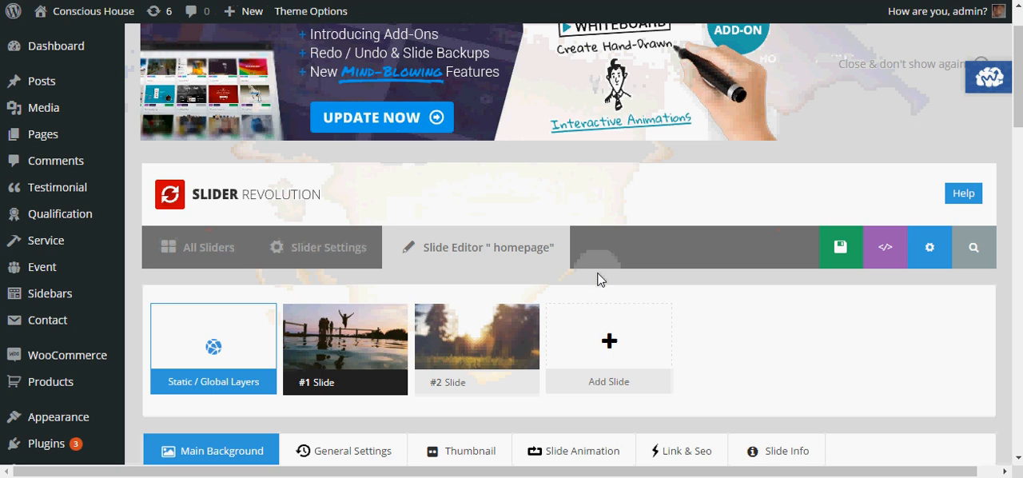
Open the "Book Now" button's text for editing.
scroll(601, 279, "down", 1)
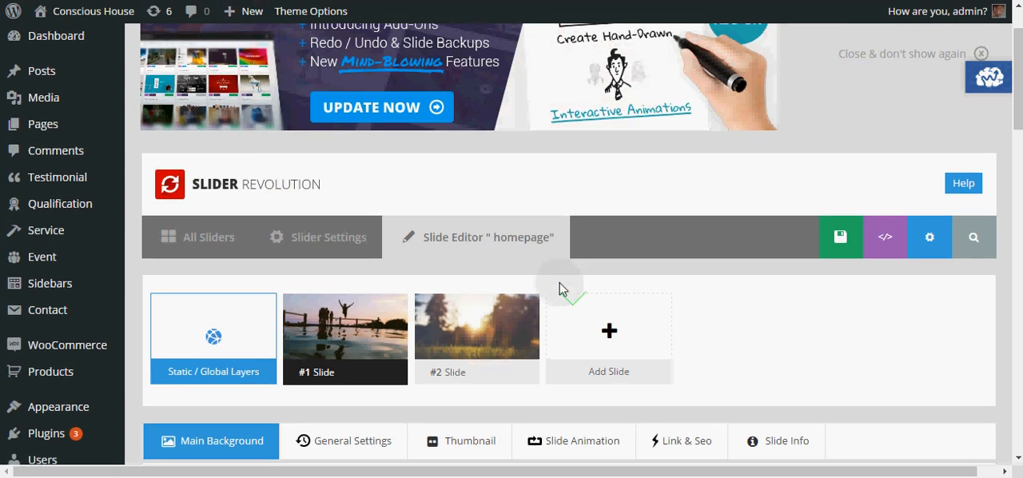
scroll(560, 288, "down", 9)
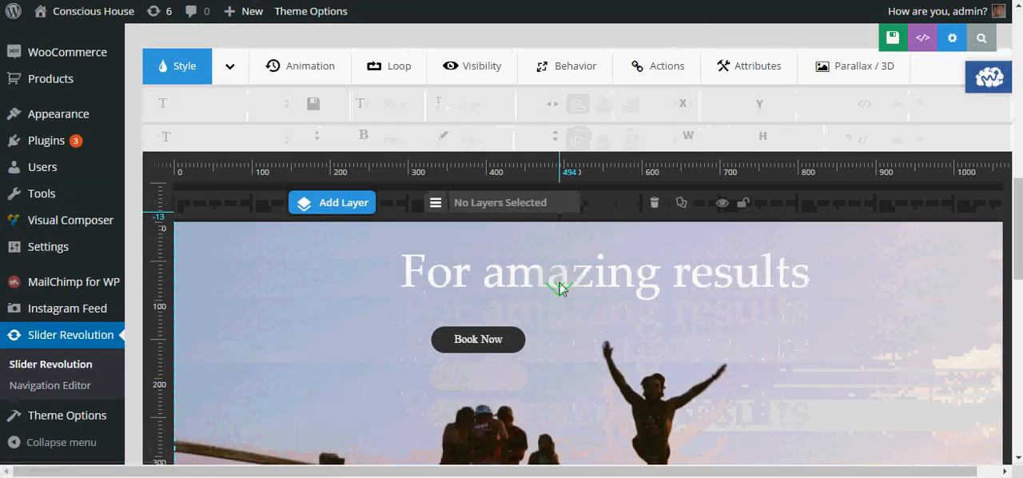
scroll(560, 287, "down", 2)
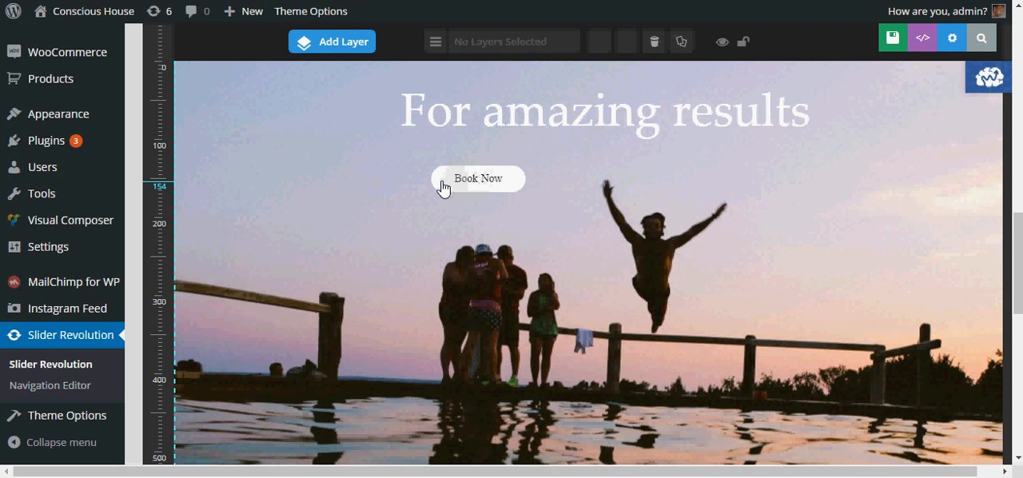
double_click(444, 186)
scroll(358, 290, "up", 2)
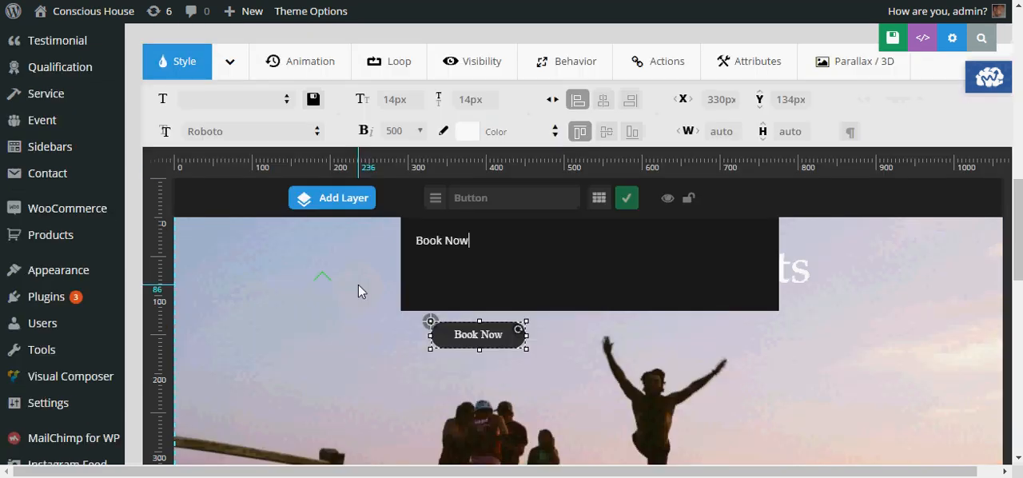
left_click(444, 240)
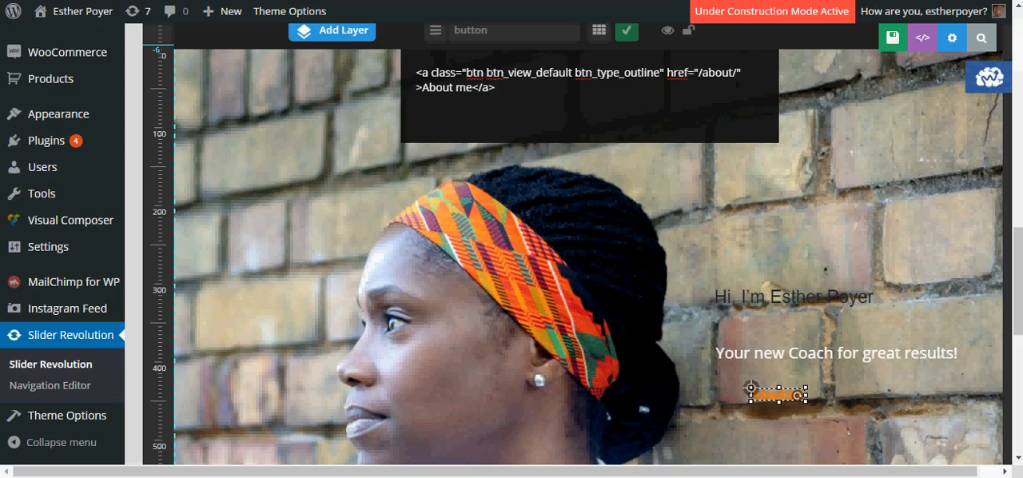
Replace the "Book Now" text with <a class="btn btn_view_default btn_type_outline" href="/about/">About me</a>, copied from the other site's slider button, and deselect the layer.
left_click(510, 83)
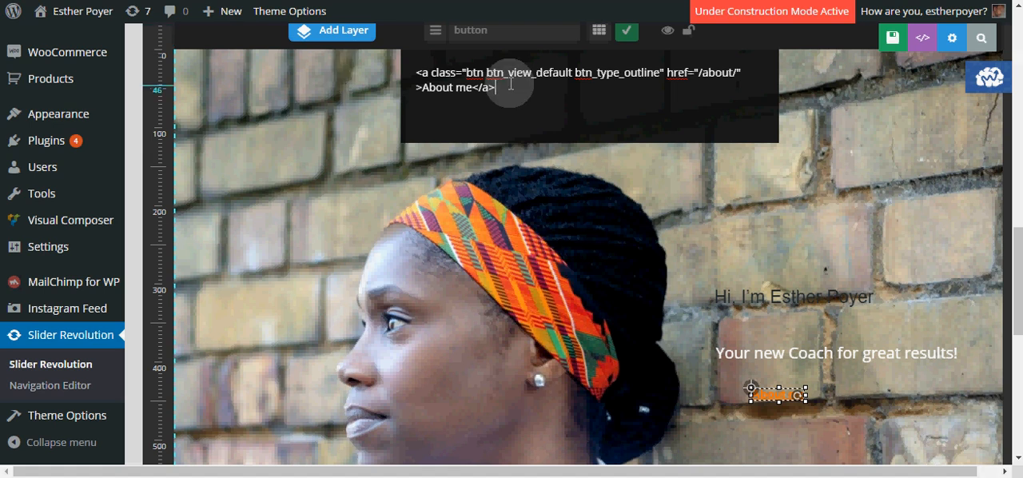
left_click_drag(510, 83, 407, 71)
key("ctrl+c")
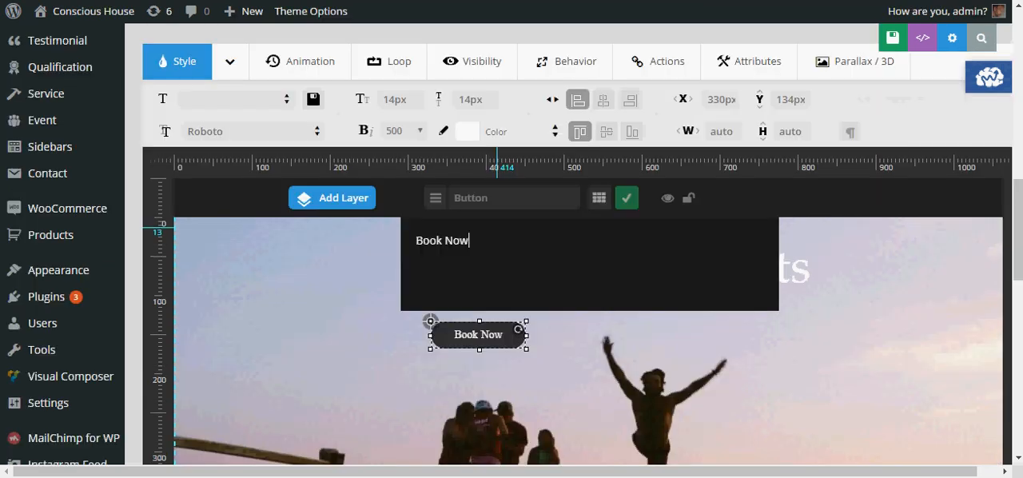
left_click(486, 260)
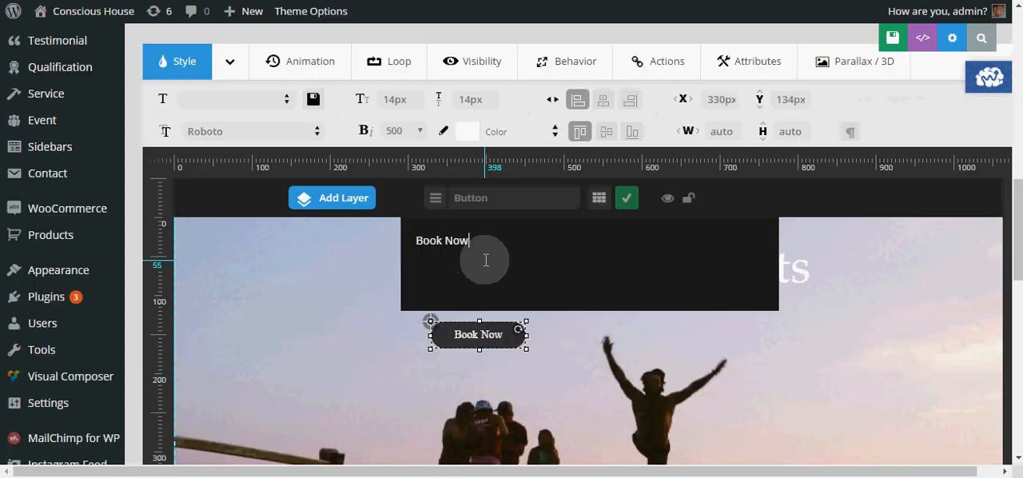
key("ctrl+a")
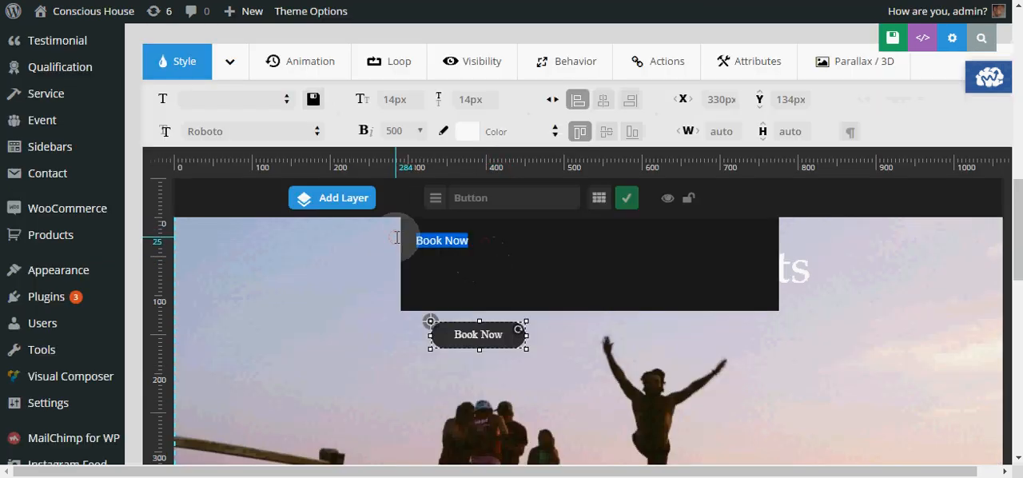
type("<a class=\"btn btn_view_default btn_type_outline\" href=\"/about/\" >About me</a>")
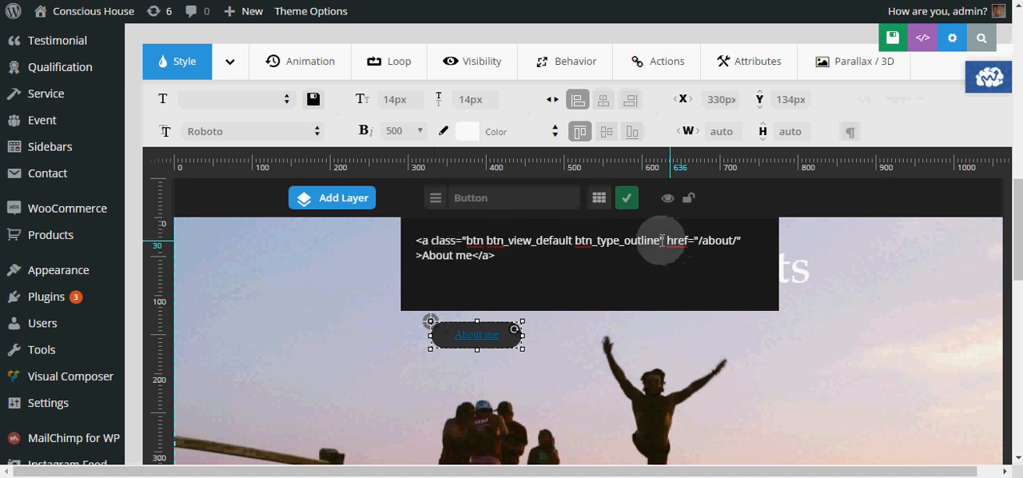
left_click(703, 241)
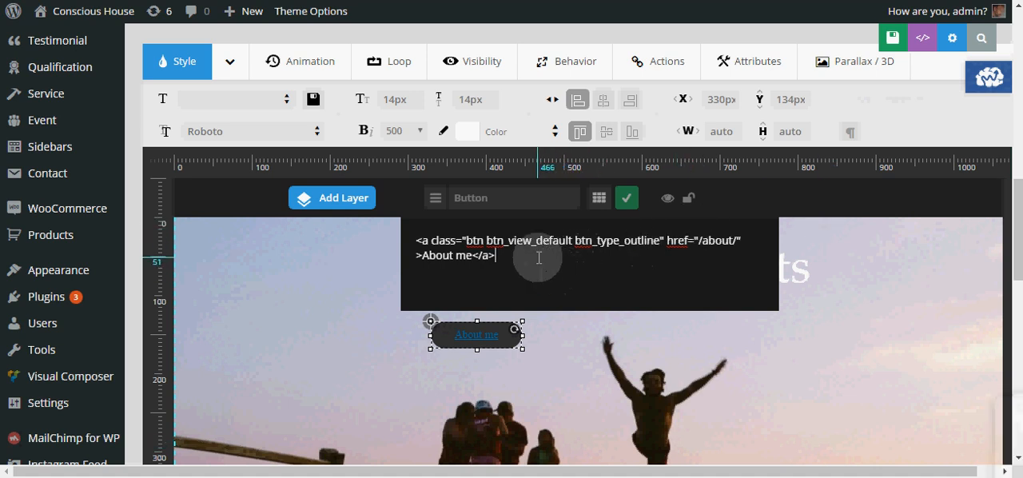
left_click(694, 240)
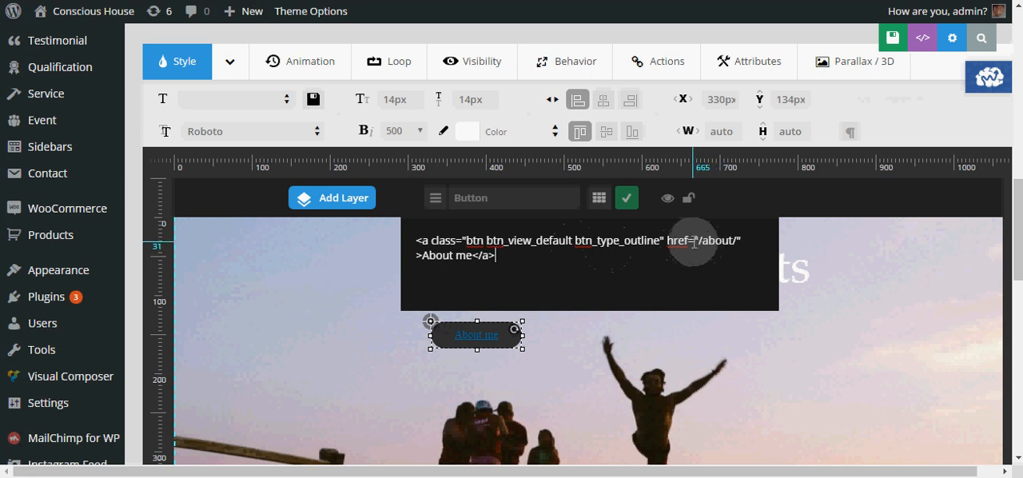
type("\"")
left_click(474, 256)
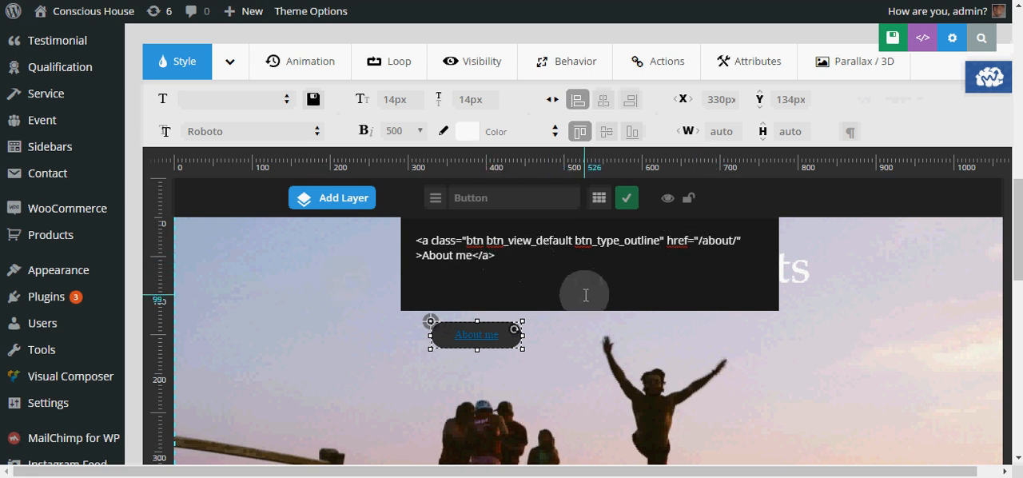
left_click(427, 346)
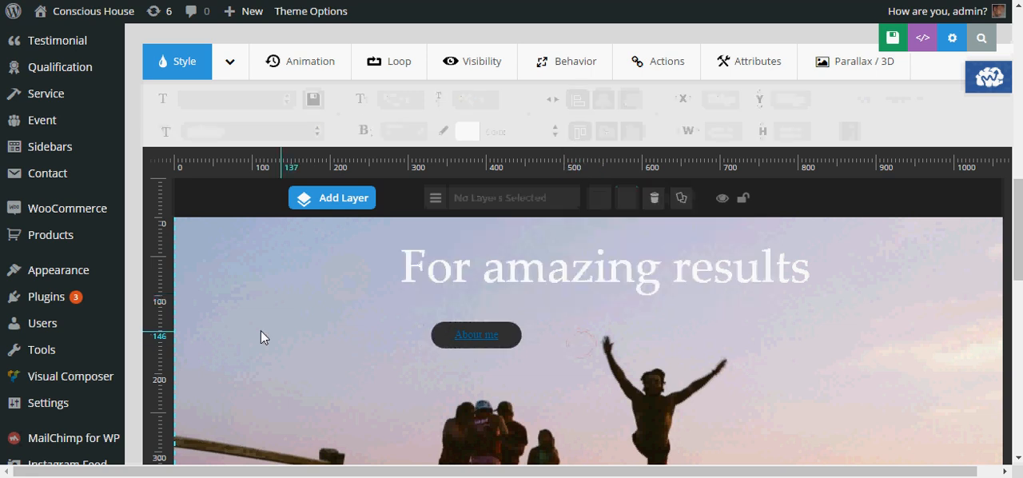
Move the "About me" button to the right of the jumping man and the caption across his raised hands, and save the slide.
scroll(260, 330, "down", 2)
left_click(434, 161)
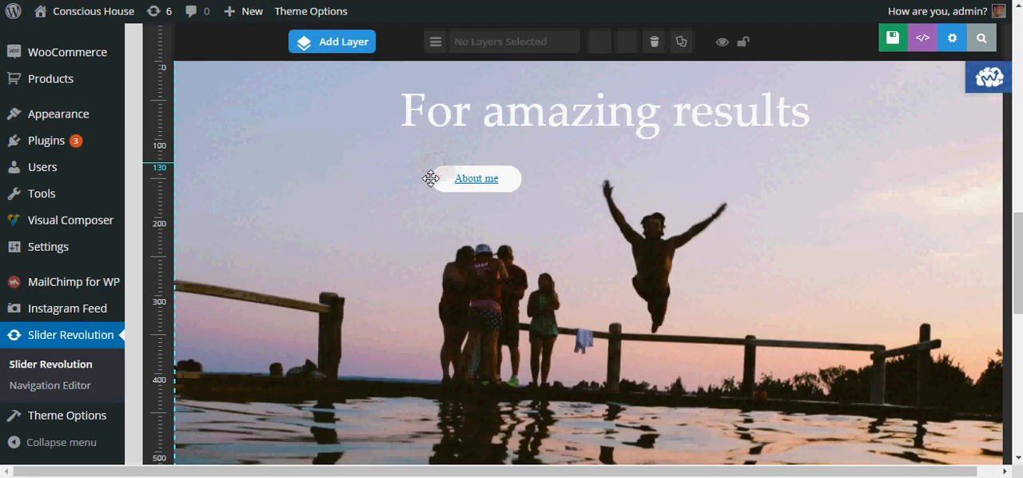
mouse_move(431, 178)
left_mouse_down()
mouse_move(423, 256)
mouse_move(354, 252)
mouse_move(708, 271)
left_mouse_up()
mouse_move(531, 115)
left_mouse_down()
mouse_move(574, 175)
mouse_move(676, 195)
mouse_move(692, 178)
mouse_move(661, 174)
left_mouse_up()
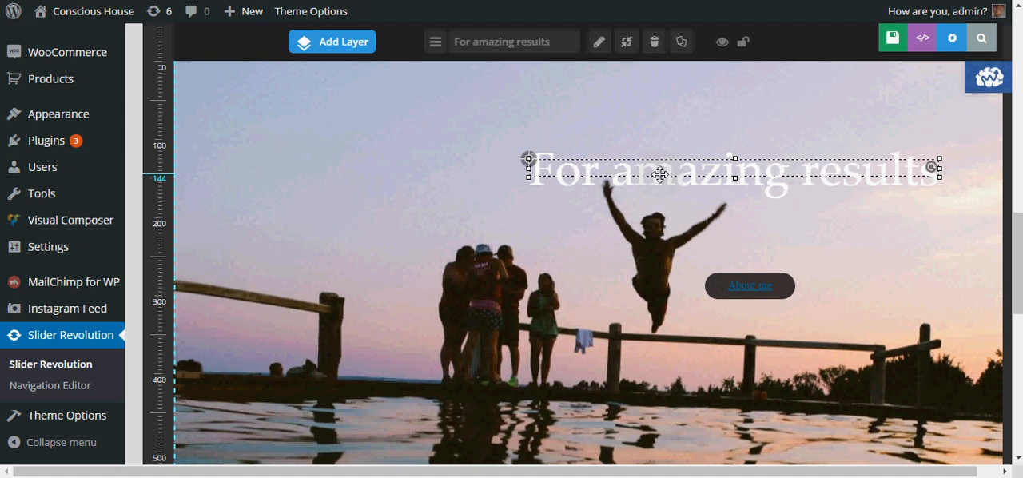
left_click(893, 33)
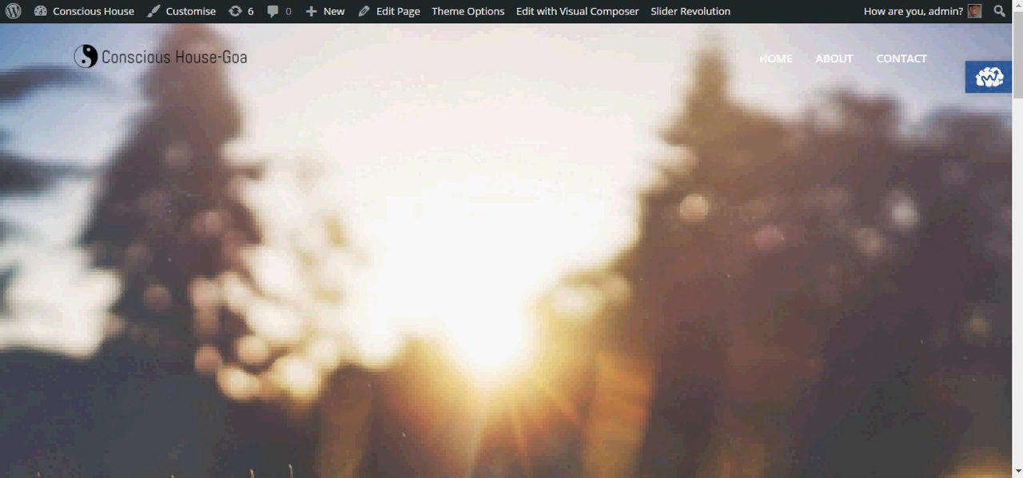
Reload the live homepage and check the caption and the "About me" button on the first slide.
key("F5")
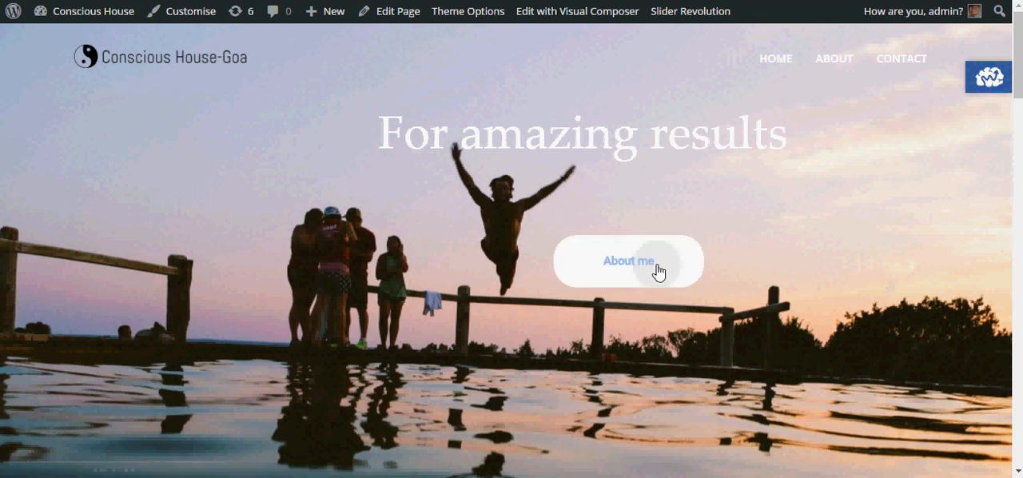
left_click(622, 267)
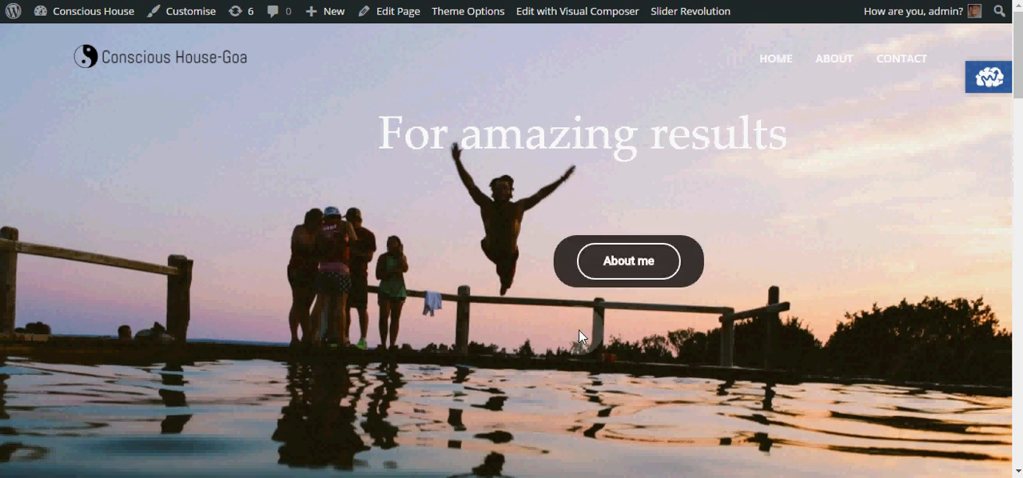
left_click(606, 256)
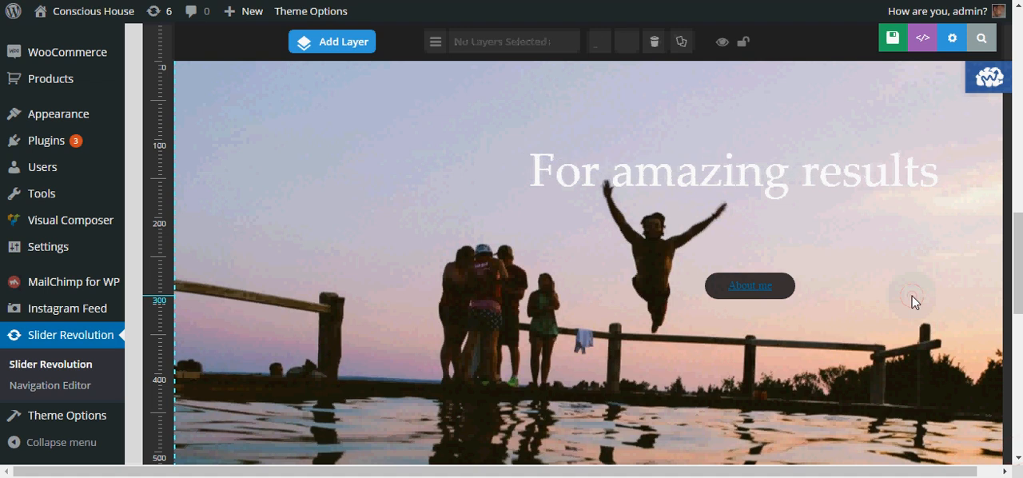
Review the "About me" button's link code in the slide editor and look through the slide's layer list.
left_click(913, 297)
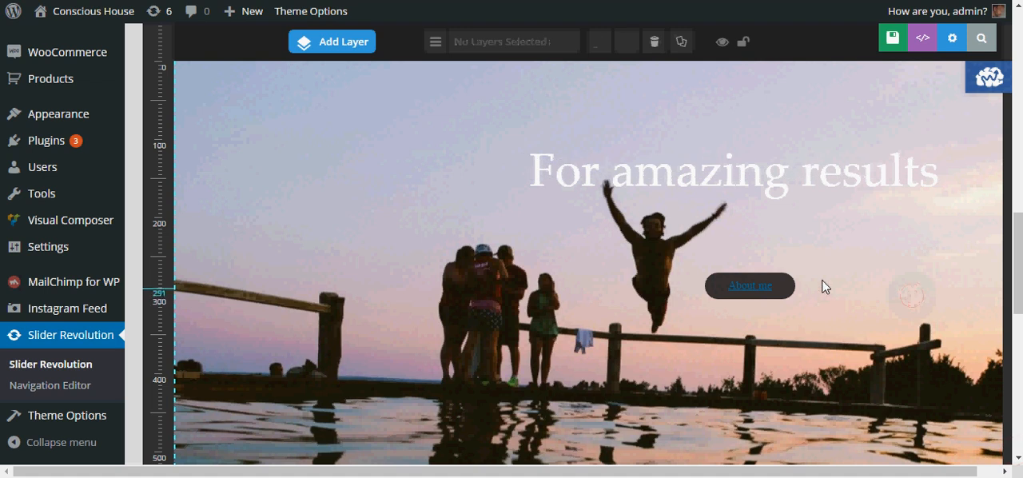
left_click(705, 270)
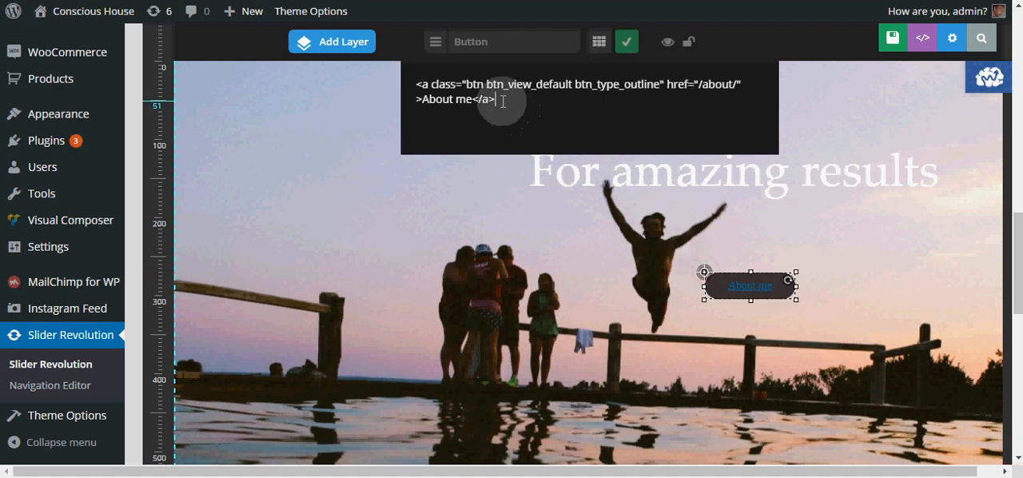
left_click_drag(503, 101, 406, 85)
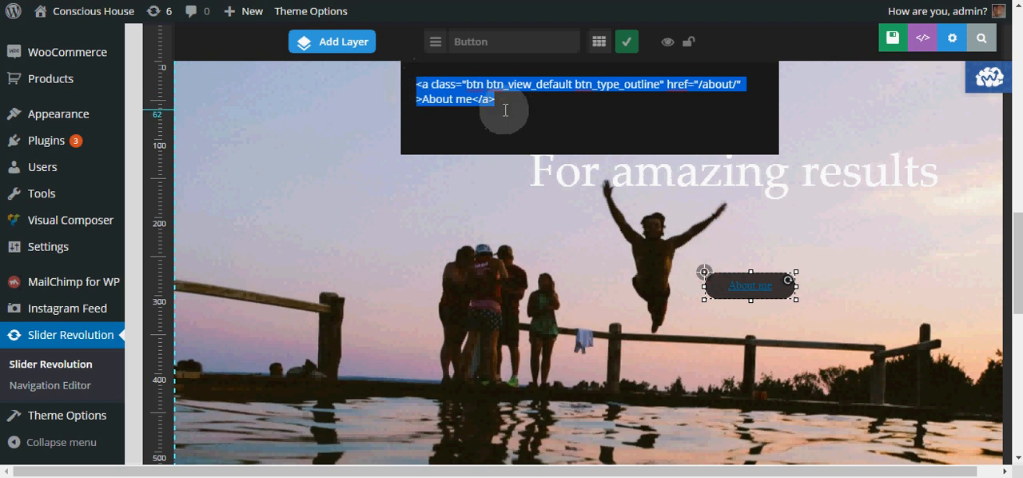
left_click(436, 42)
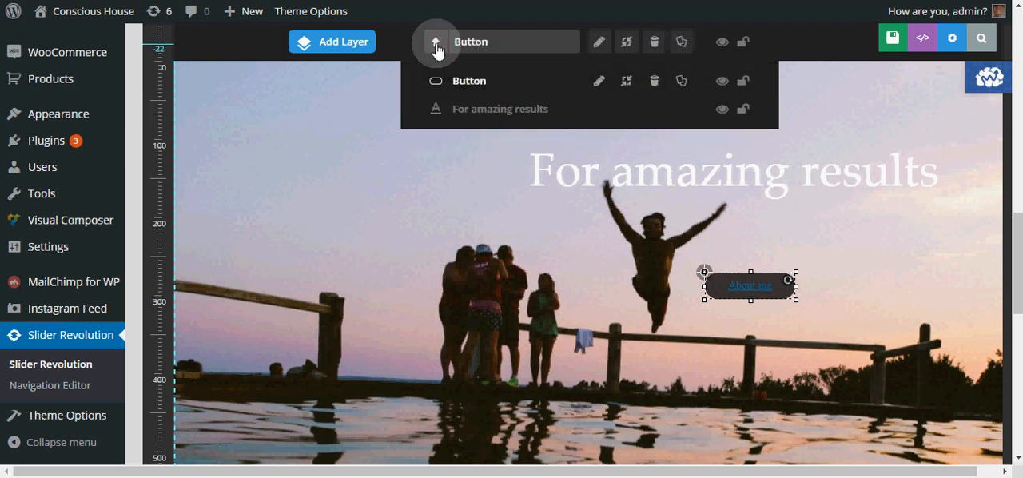
left_click(435, 41)
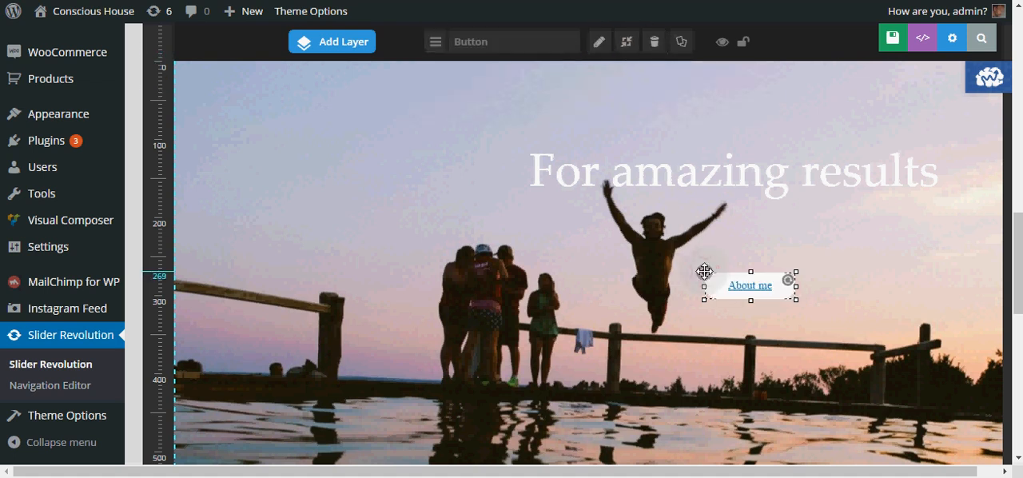
Delete the "About me" button layer from the slide and stay in the slide editor.
key("Delete")
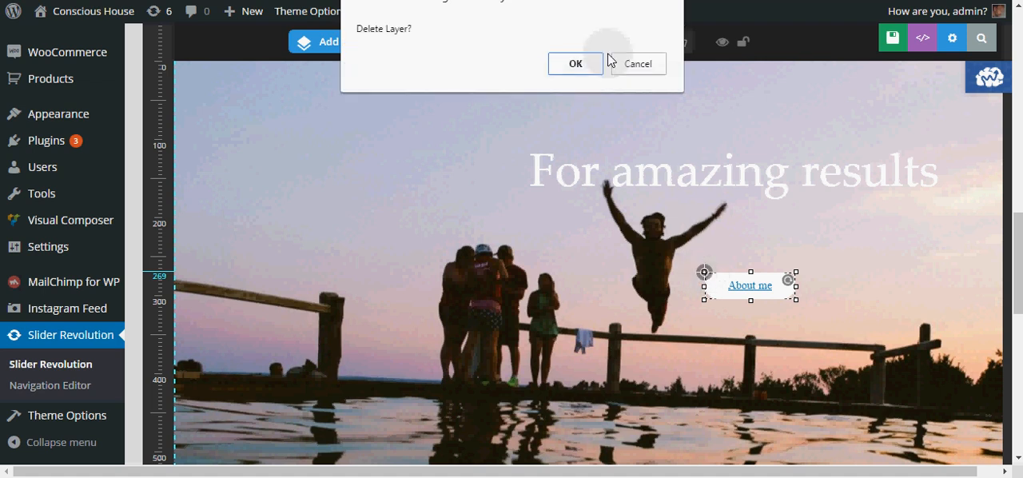
left_click(593, 67)
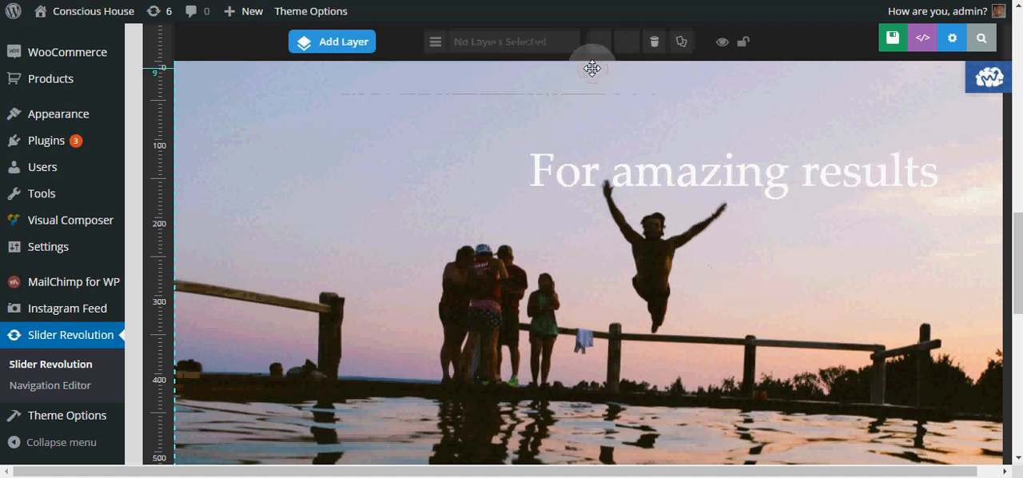
left_click(311, 11)
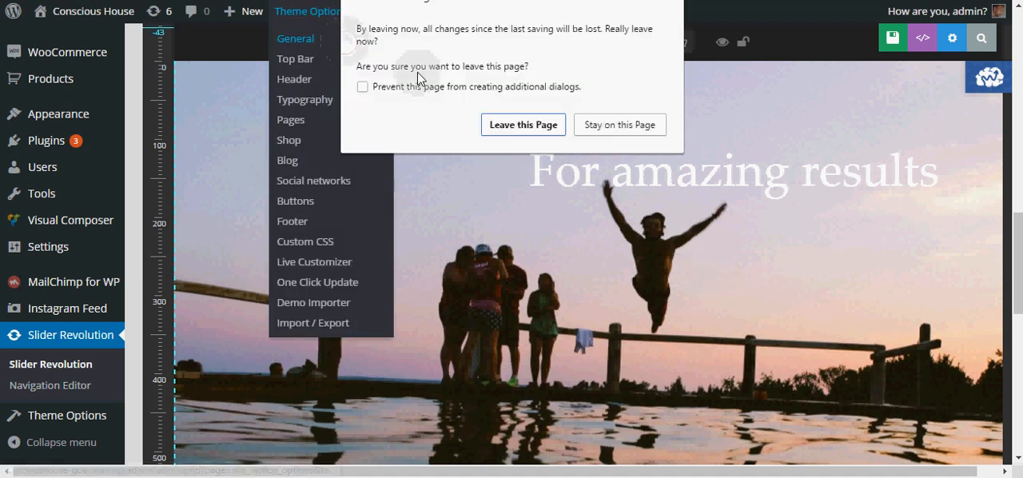
left_click(662, 1)
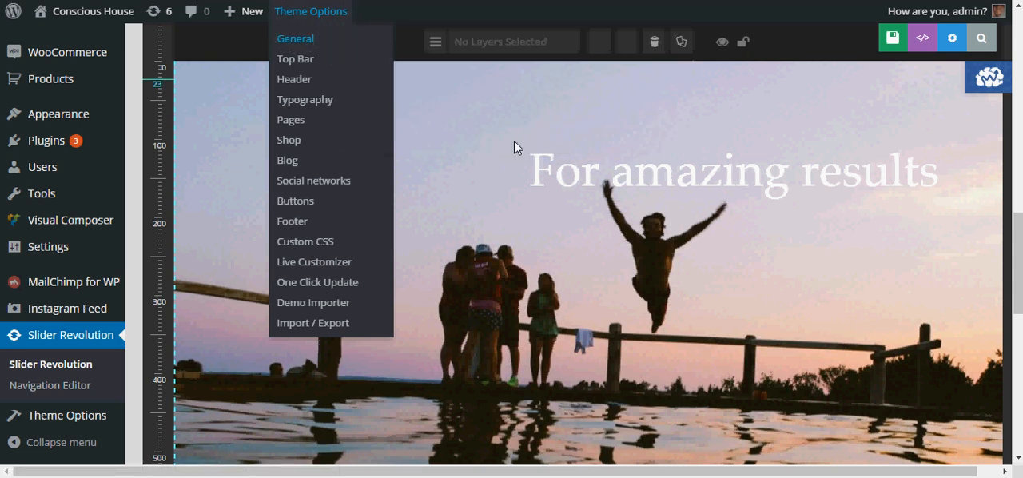
Add a text layer containing <a class="btn btn_view_default btn_type_outline" href="/about/">About me</a>.
left_click(333, 83)
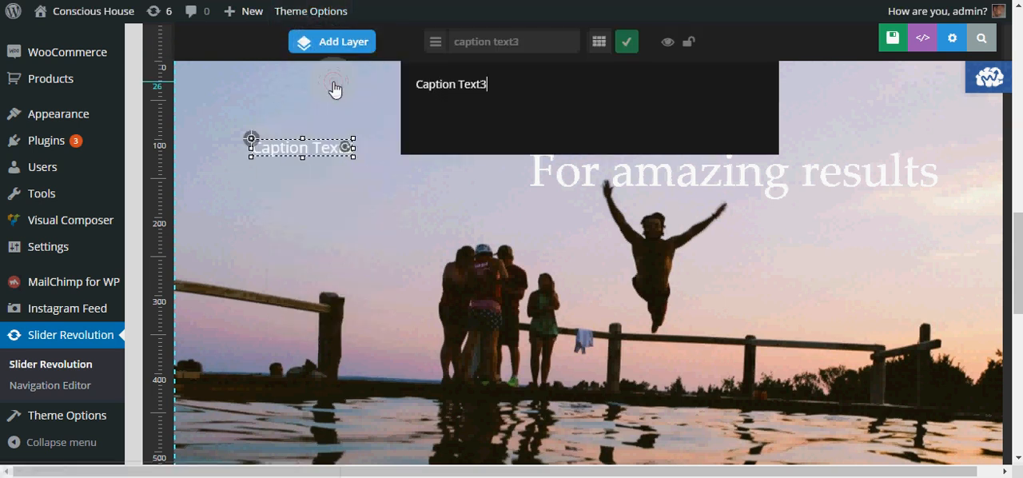
left_click(524, 93)
left_click_drag(524, 94, 343, 84)
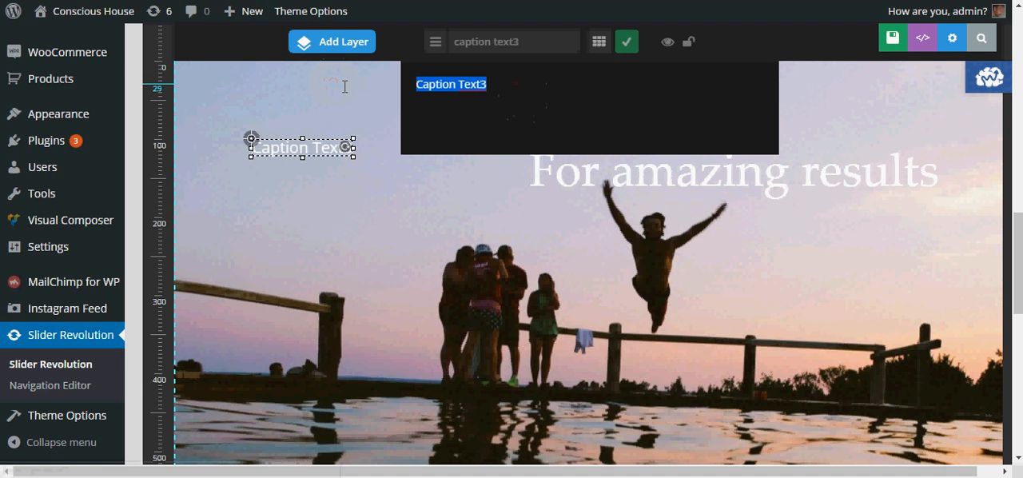
key("ctrl+v")
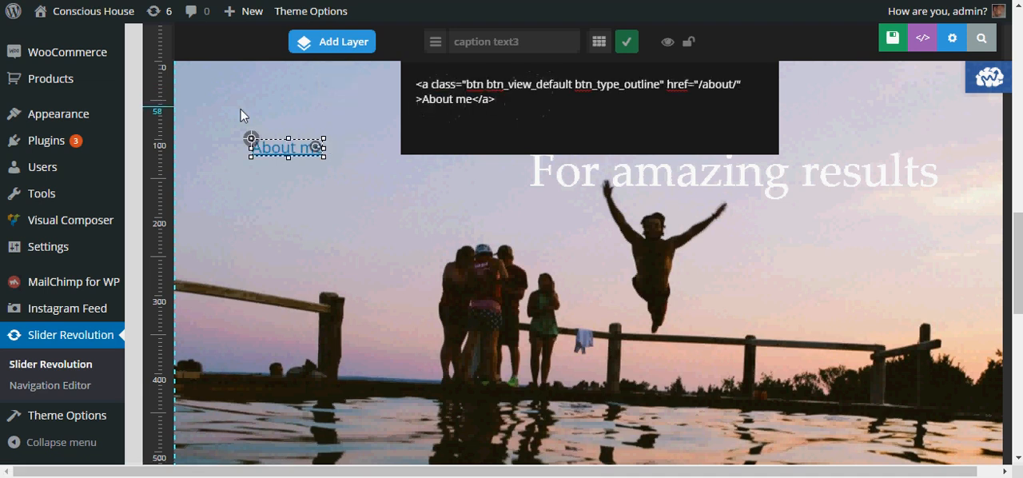
Move the "About me" text layer to the right of the jumping man, below the caption, and save the slide.
left_click_drag(249, 135, 800, 266)
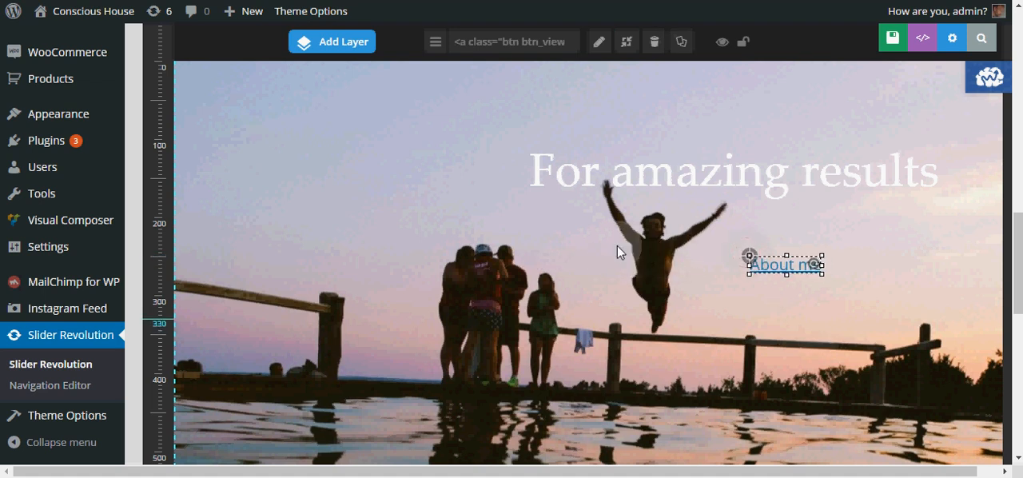
left_click(891, 46)
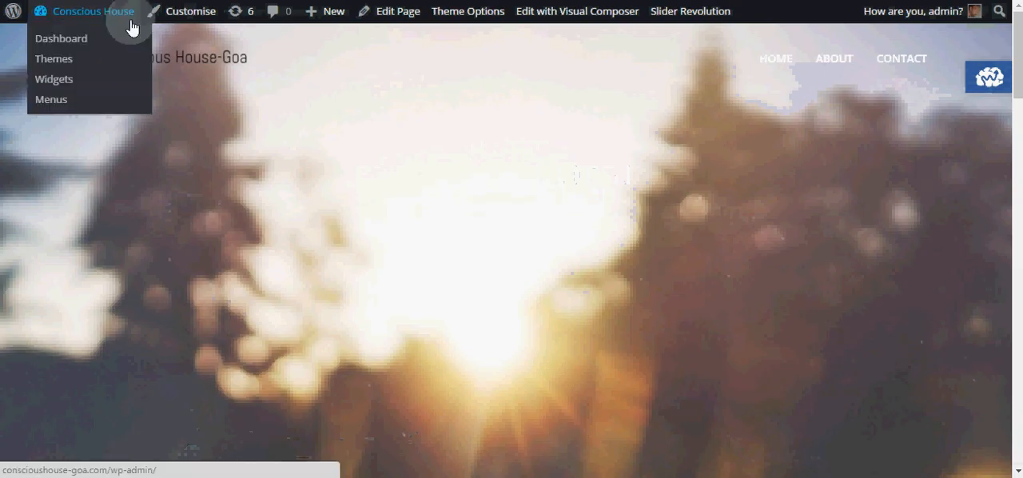
left_click(132, 28)
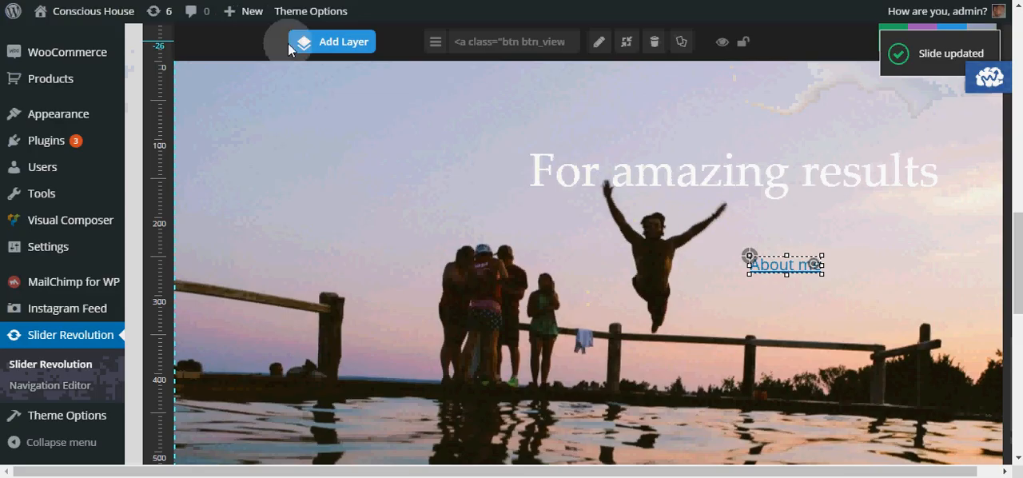
Examine the animation settings of the "About me" link and the "For amazing results" caption.
scroll(432, 239, "up", 3)
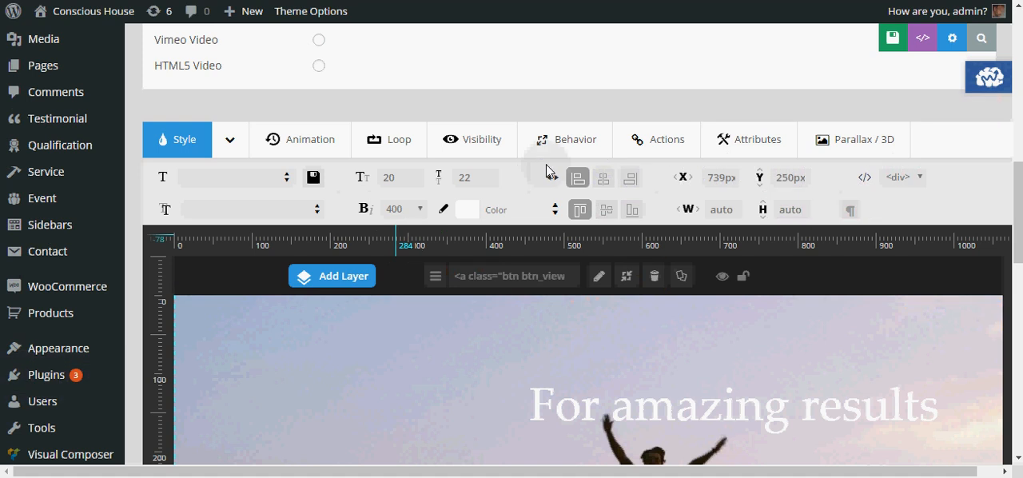
left_click(295, 147)
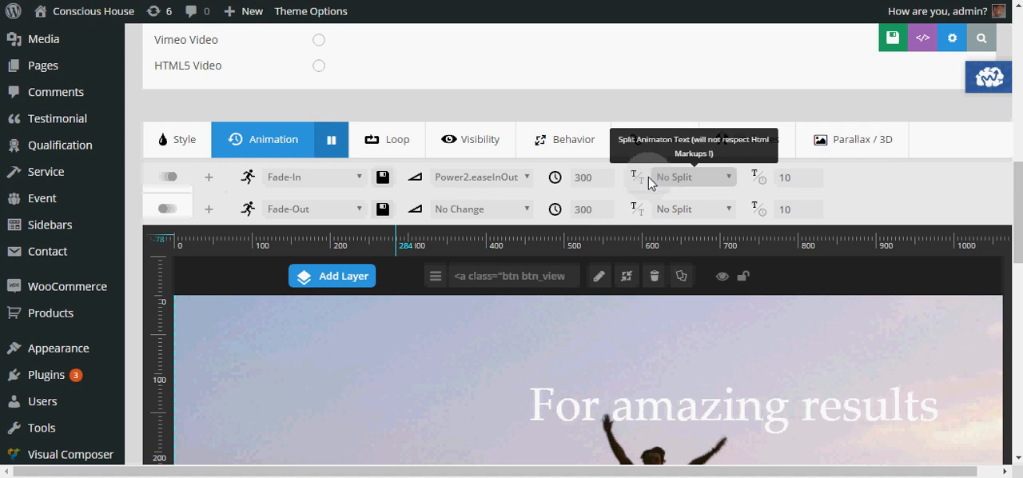
left_click(533, 396)
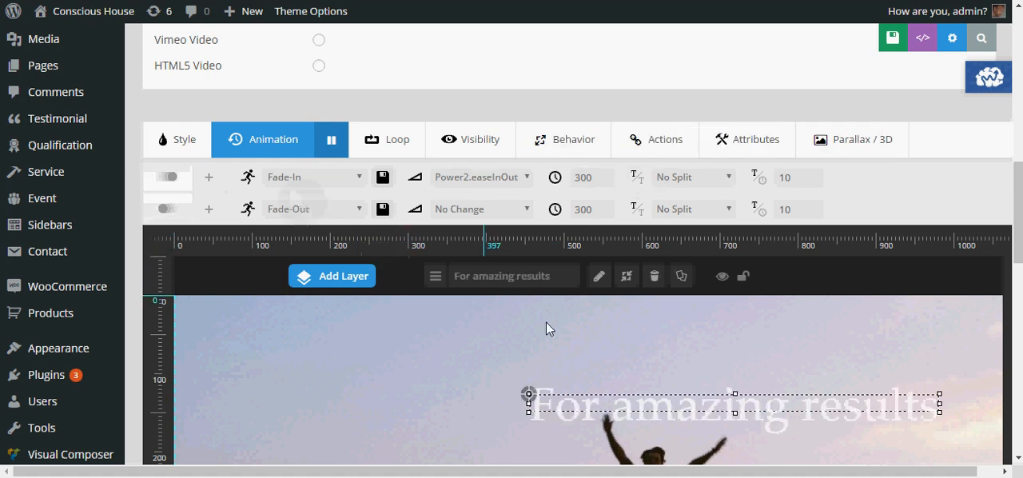
scroll(546, 322, "down", 1)
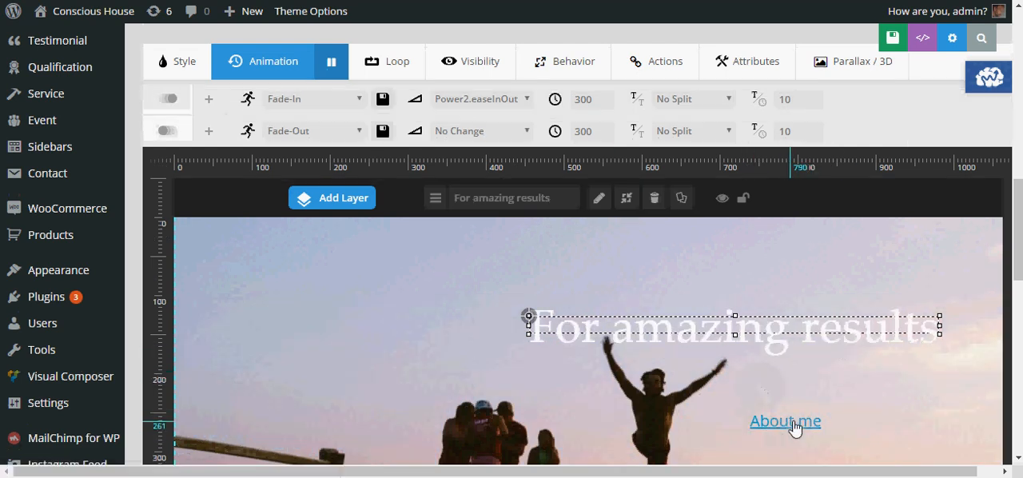
Review the style settings and the available loop effects of the "About me" layer, leaving the loop disabled.
left_click(745, 414)
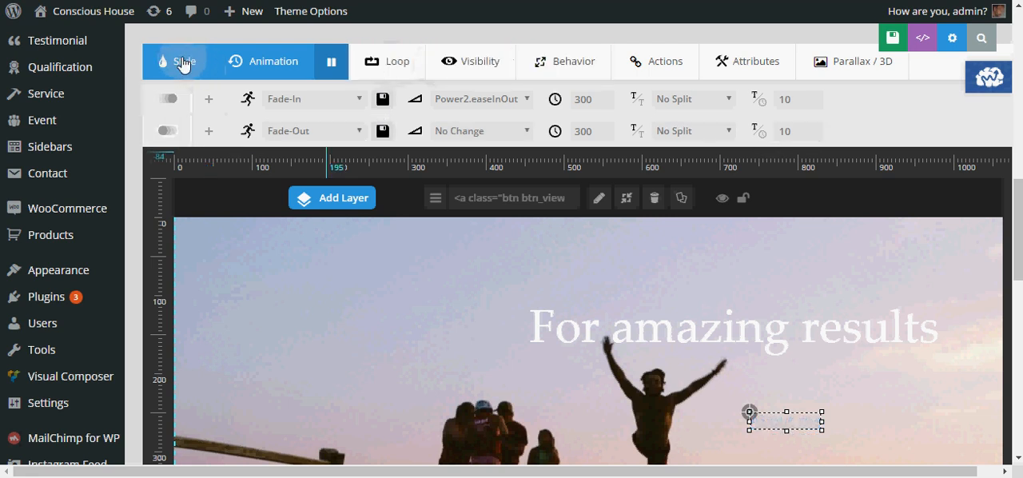
left_click(182, 64)
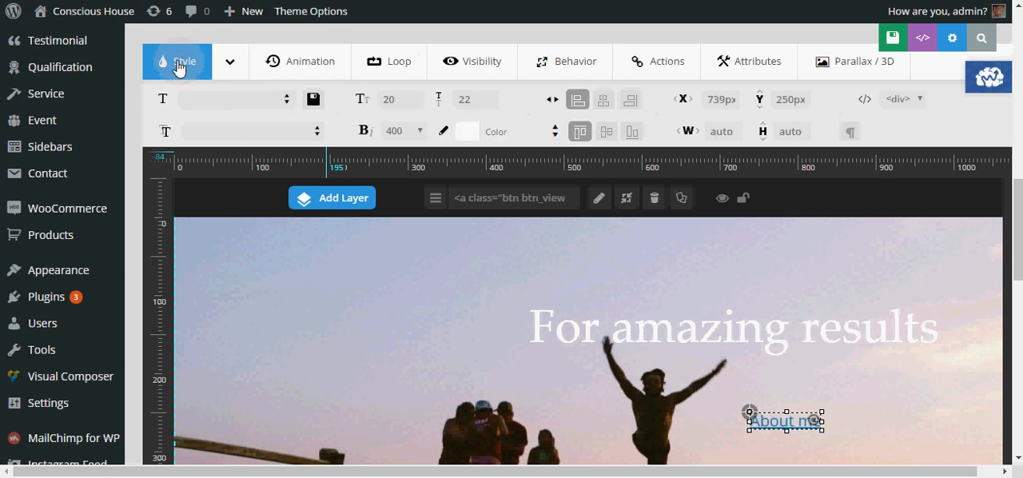
left_click(410, 70)
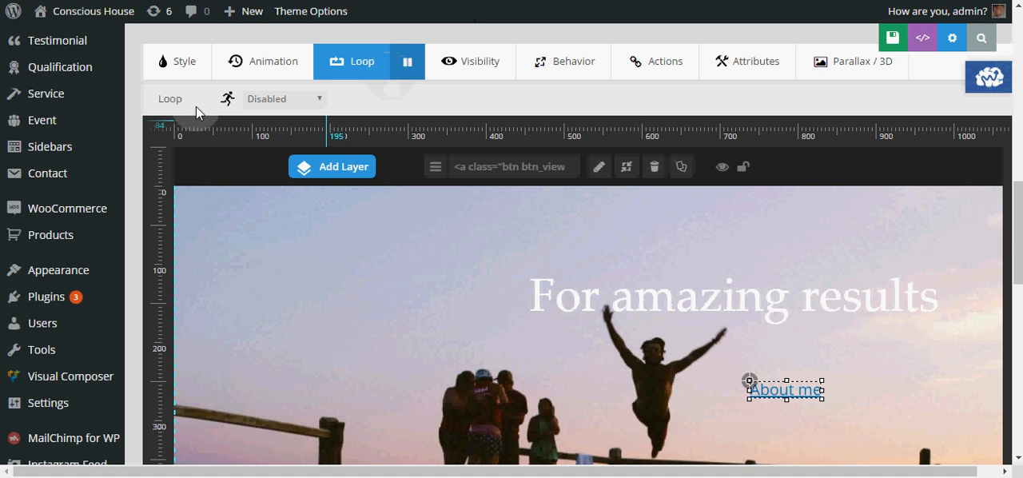
left_click(324, 99)
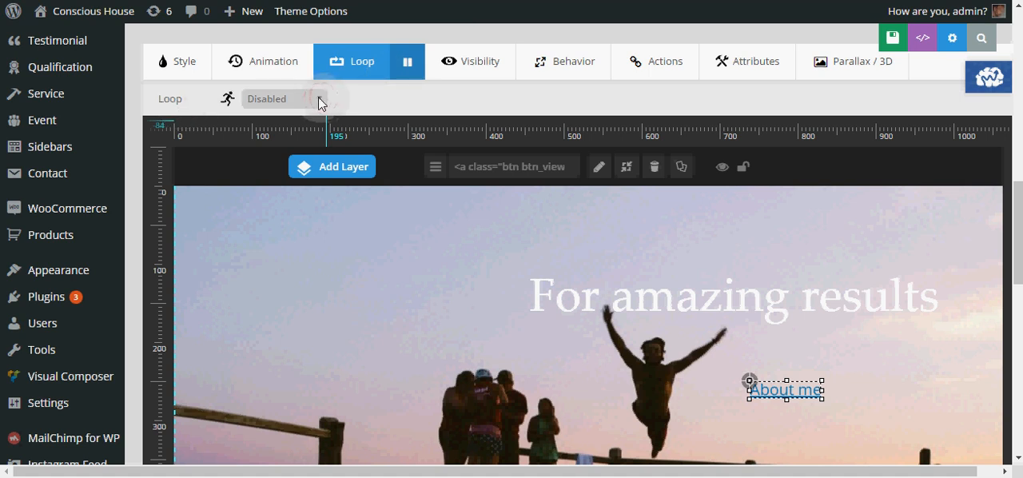
left_click(320, 99)
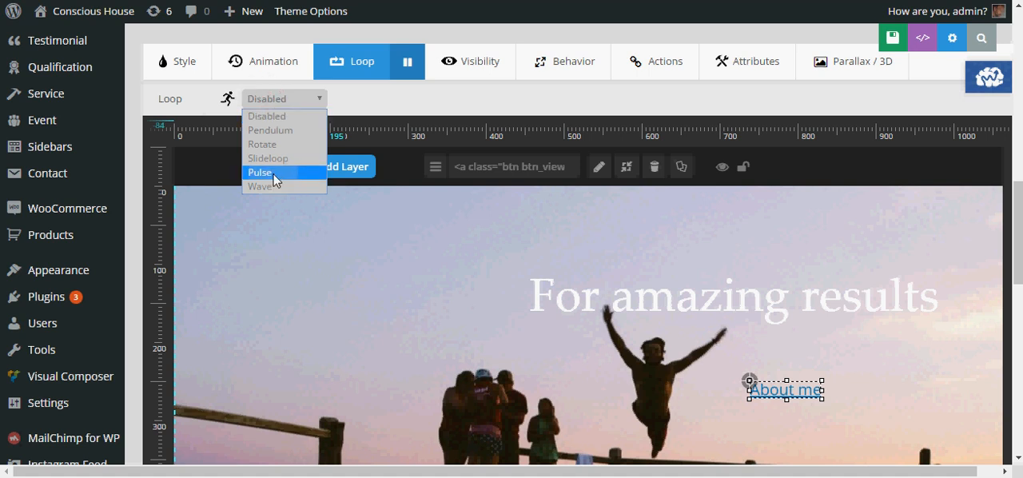
left_click(388, 104)
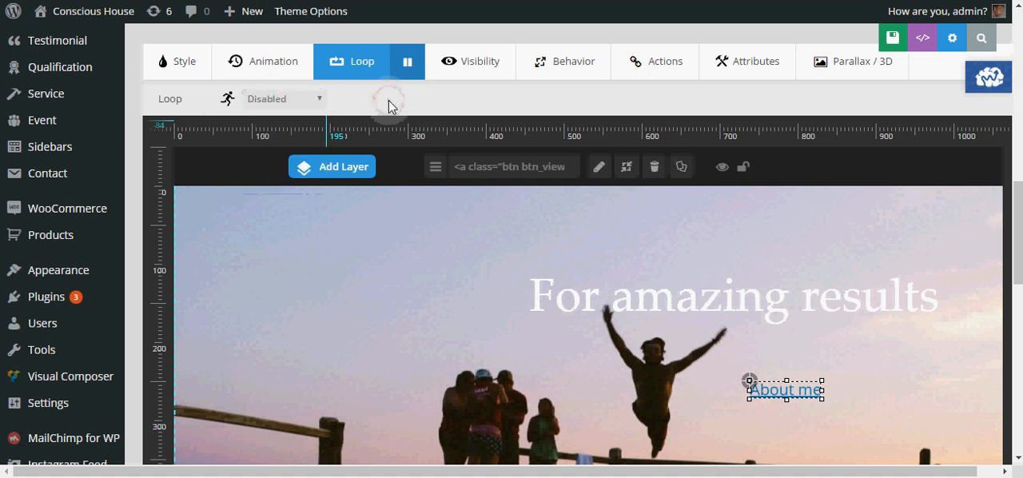
Look through the device visibility, behavior and actions settings of the "About me" layer and return to its style settings.
left_click(470, 62)
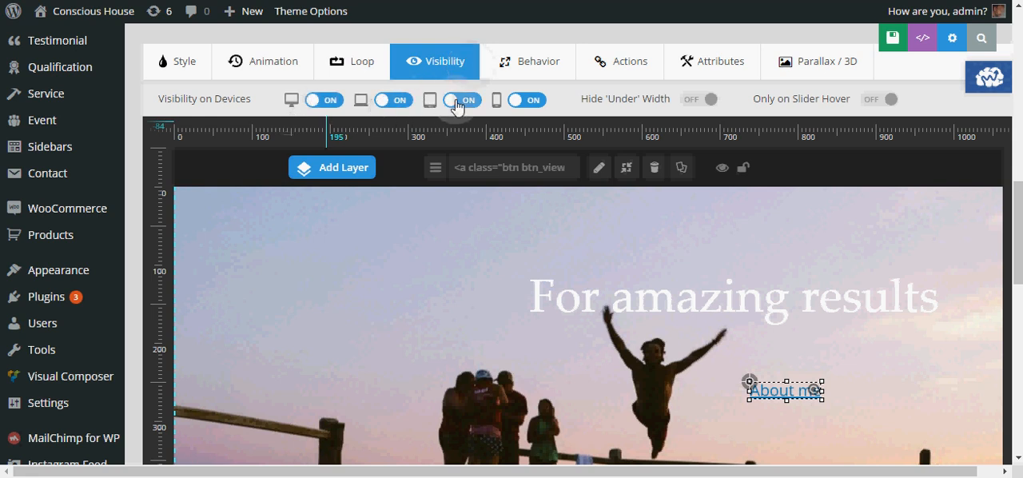
left_click(334, 104)
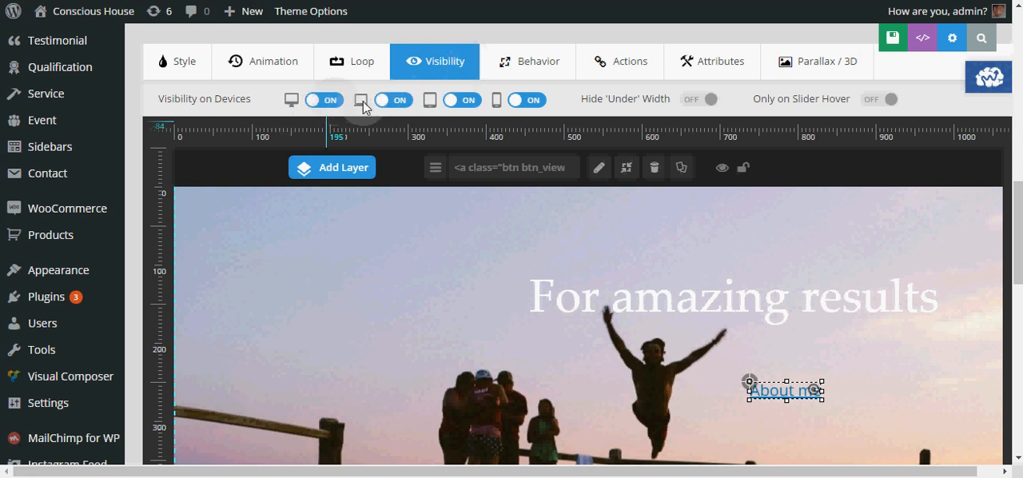
left_click(540, 102)
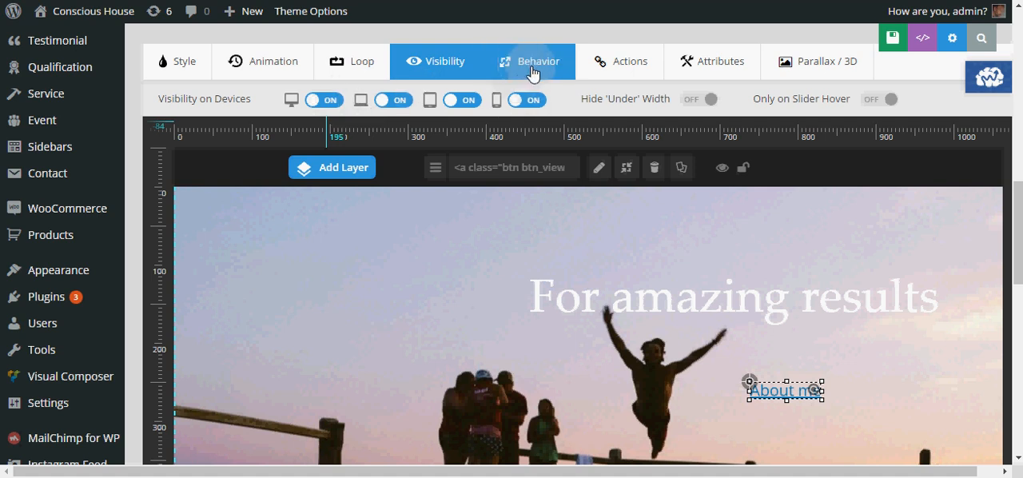
left_click(538, 70)
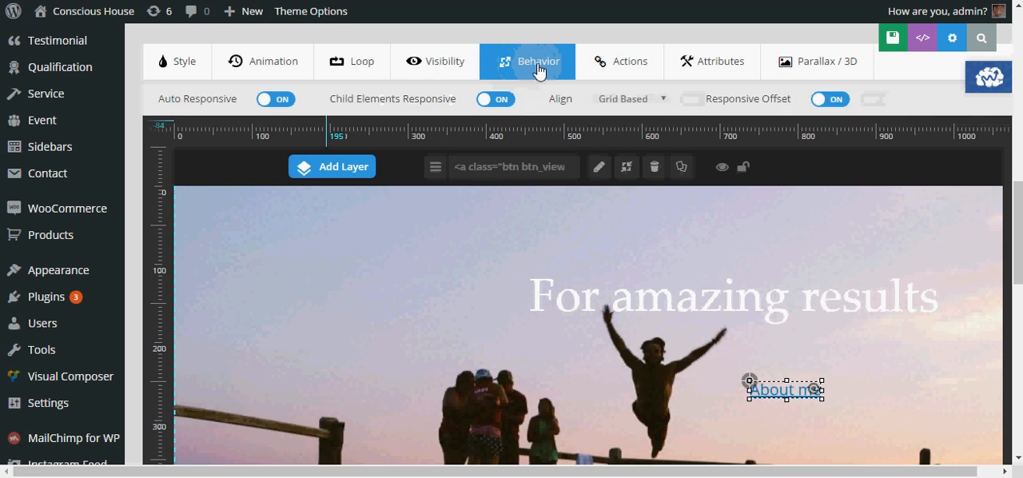
left_click(623, 71)
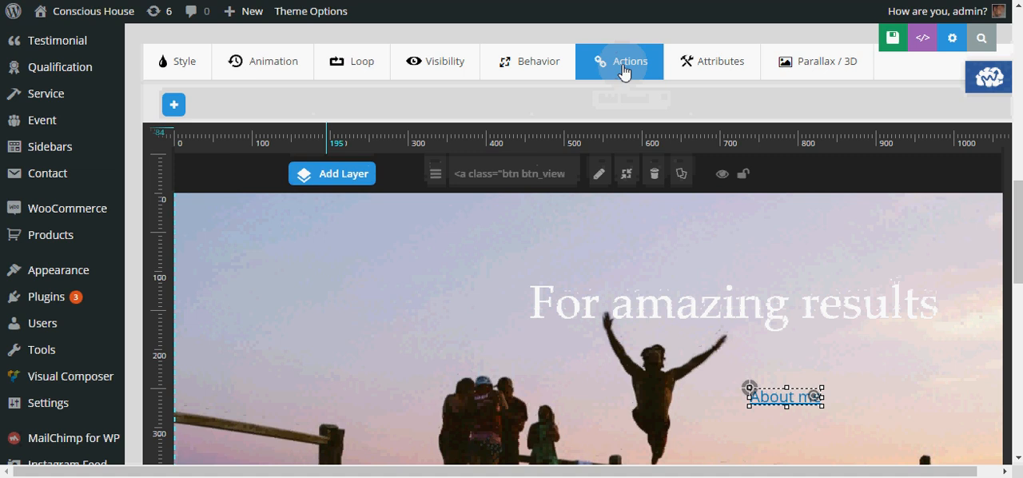
left_click(183, 68)
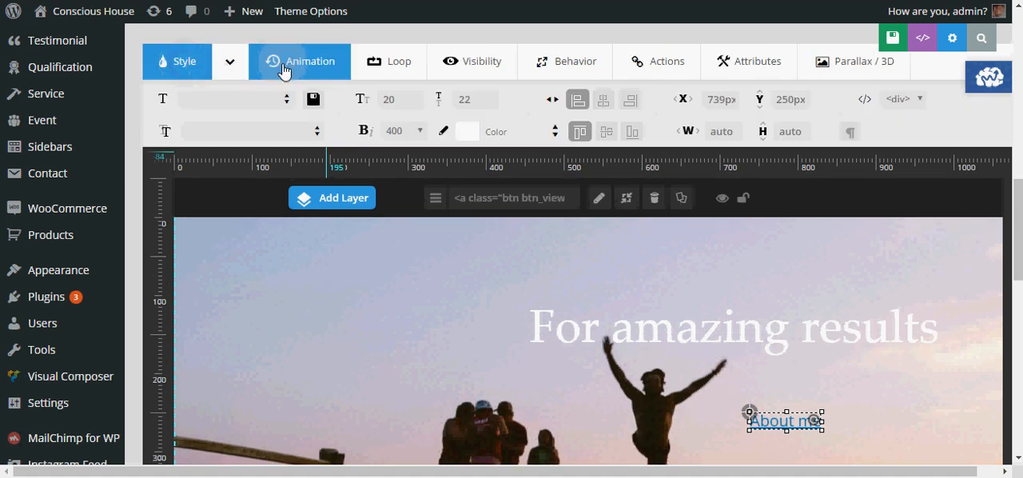
Examine the timeline entries of the caption and "About me" layers and return to the slide overview.
scroll(233, 123, "down", 6)
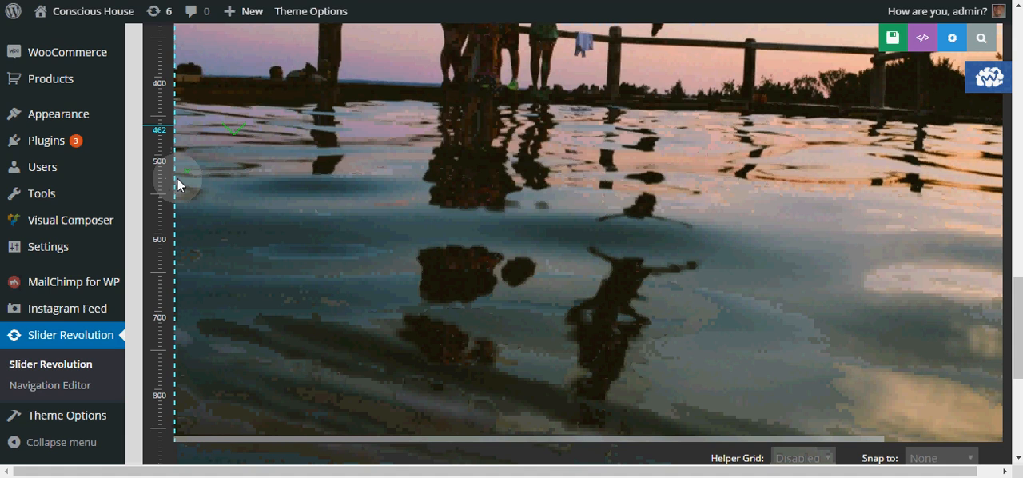
scroll(177, 178, "down", 4)
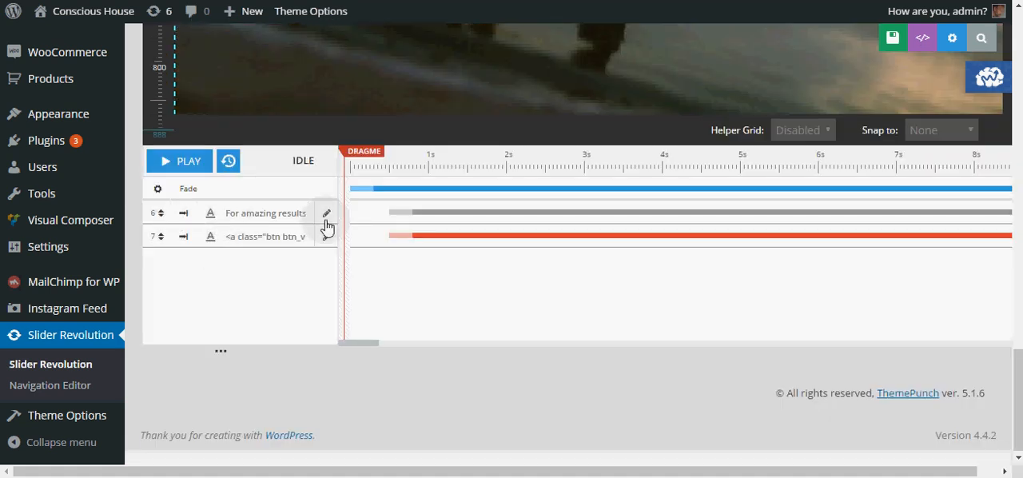
left_click(183, 214)
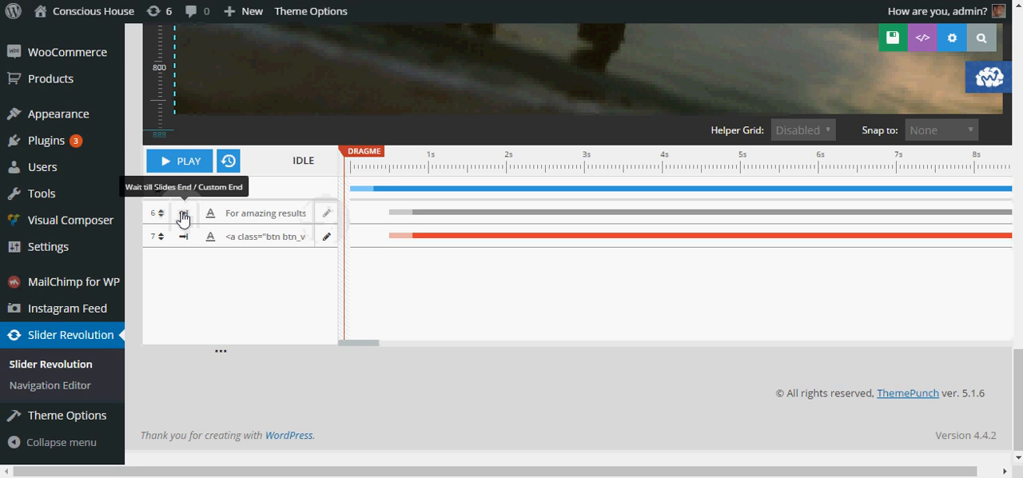
left_click(183, 219)
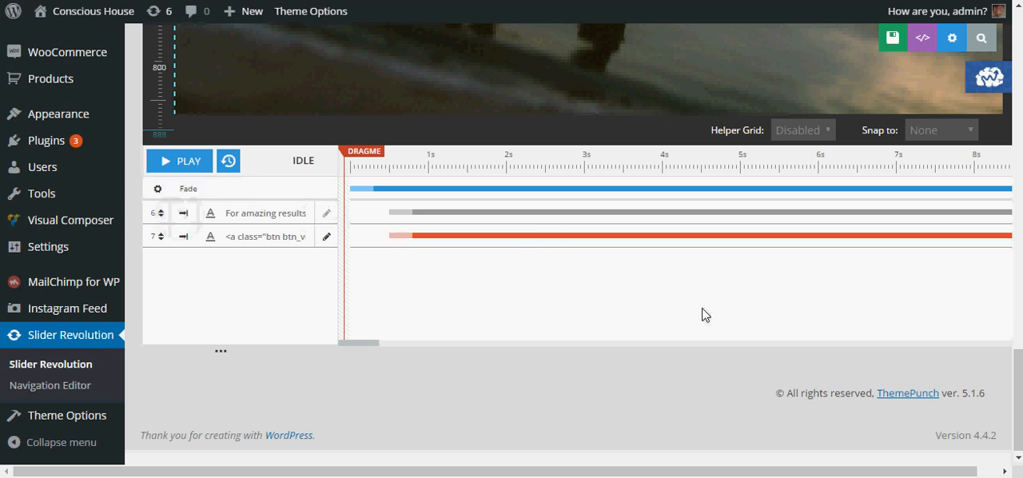
scroll(607, 338, "up", 1)
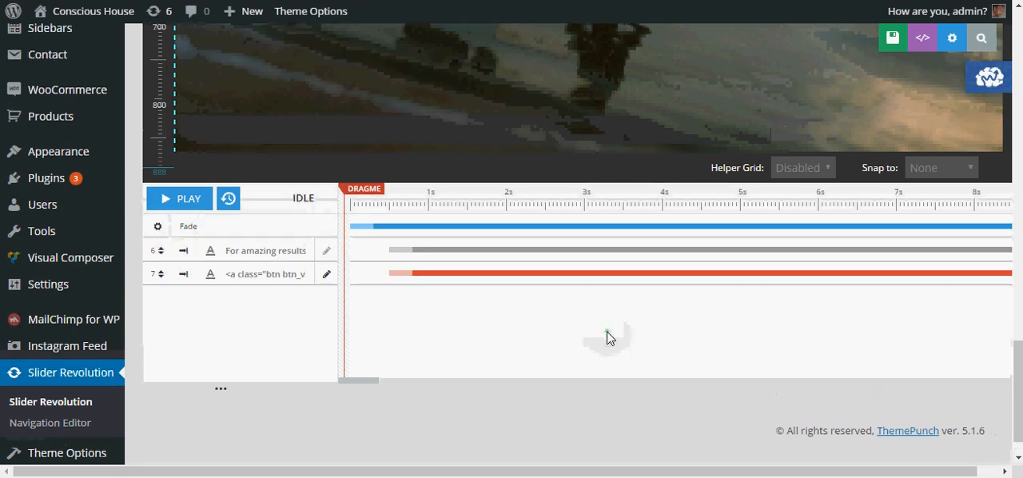
scroll(607, 339, "up", 10)
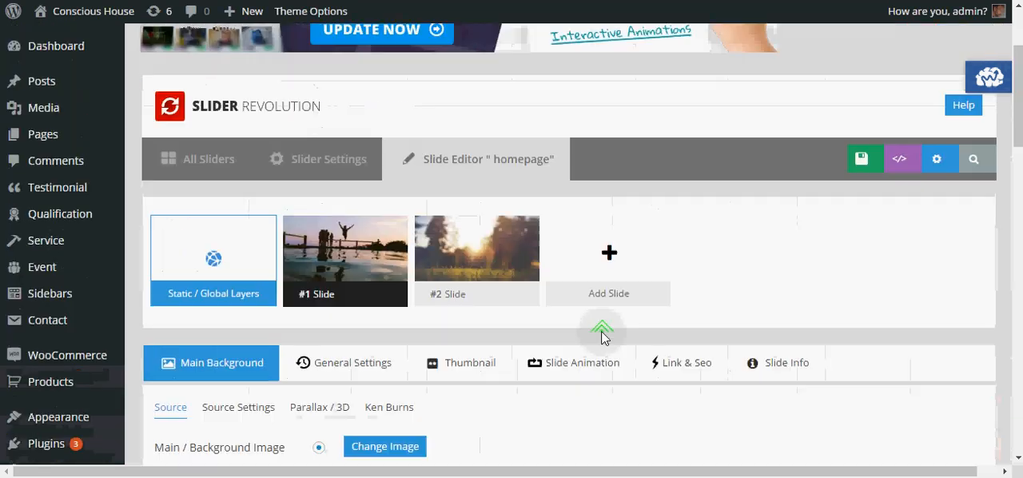